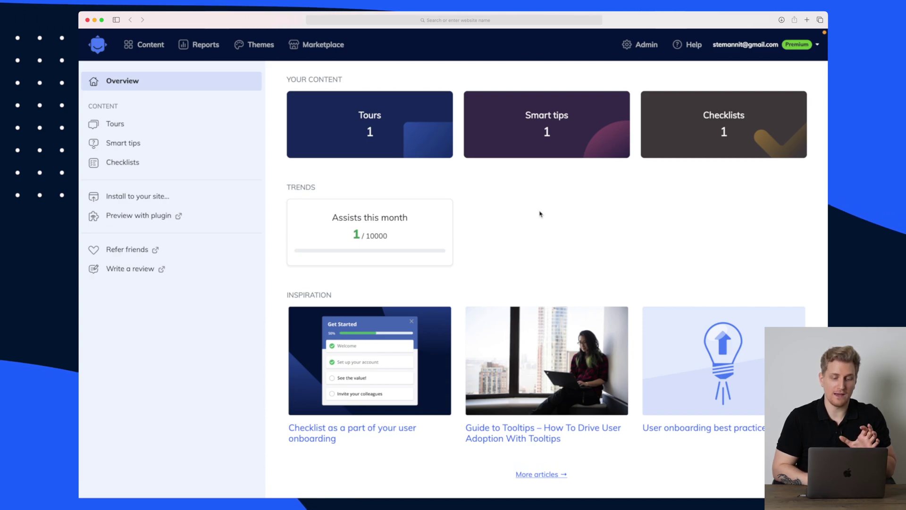
# Open the existing Untitled tour from the Tours list for editing.
pyautogui.scroll(-1, 540, 213)
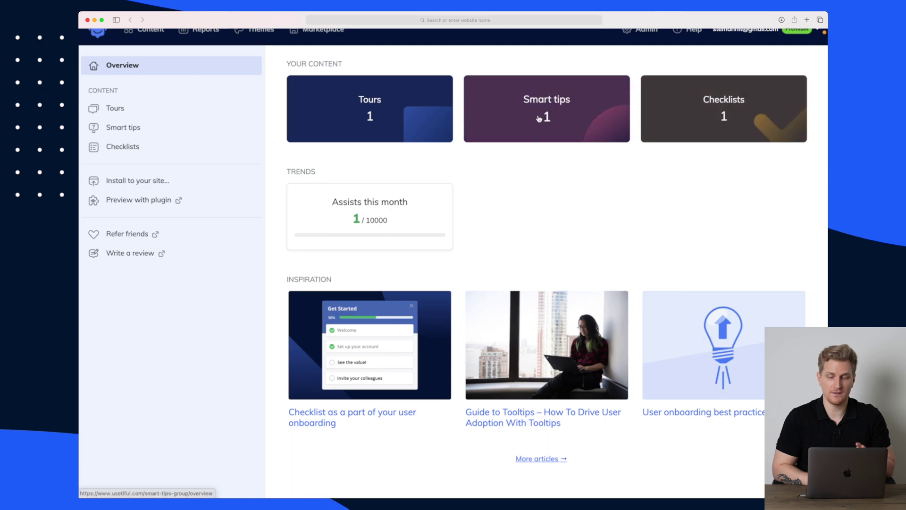
pyautogui.scroll(-1, 396, 108)
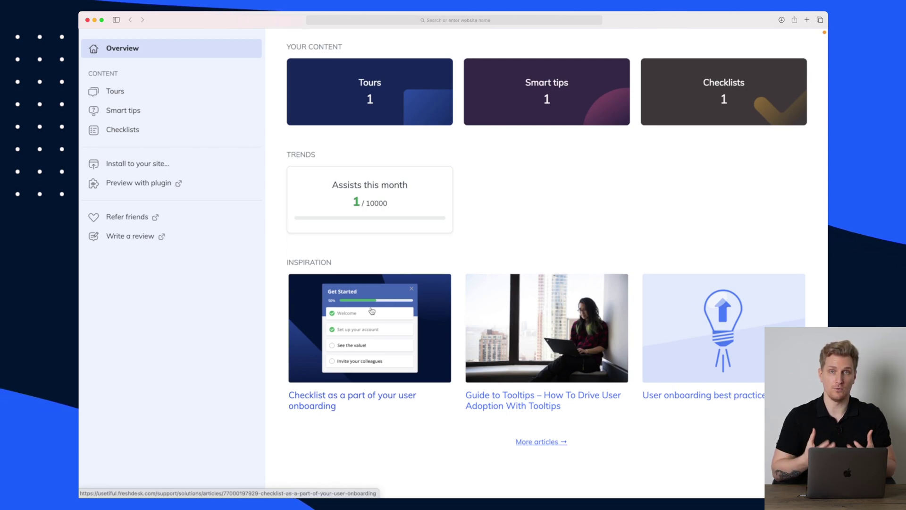
pyautogui.scroll(2, 372, 309)
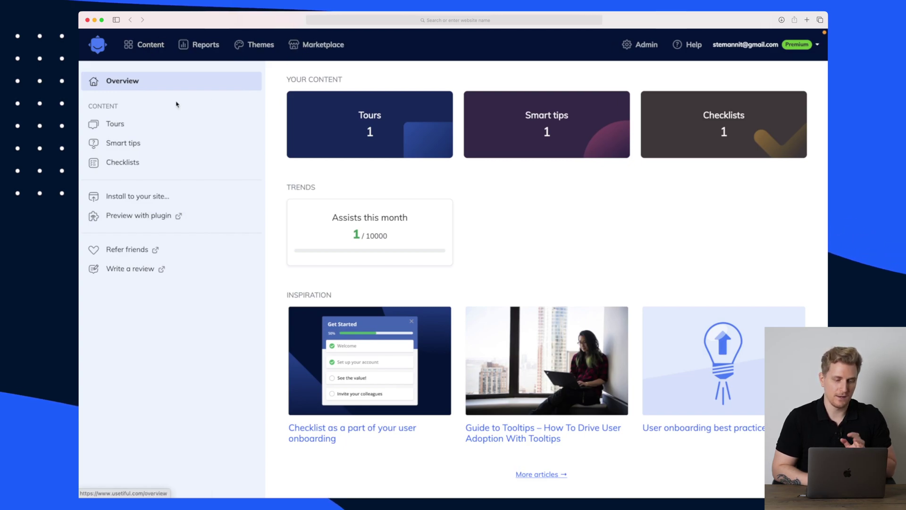
pyautogui.click(124, 126)
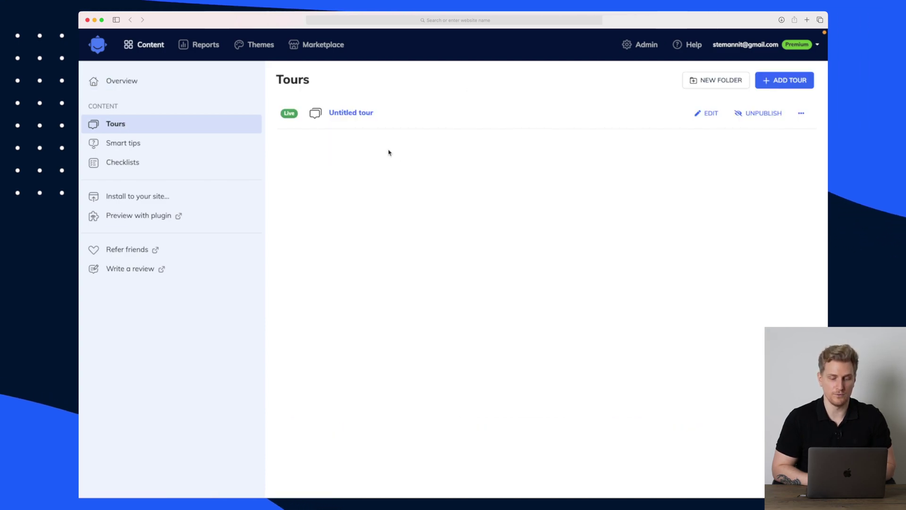
pyautogui.click(355, 113)
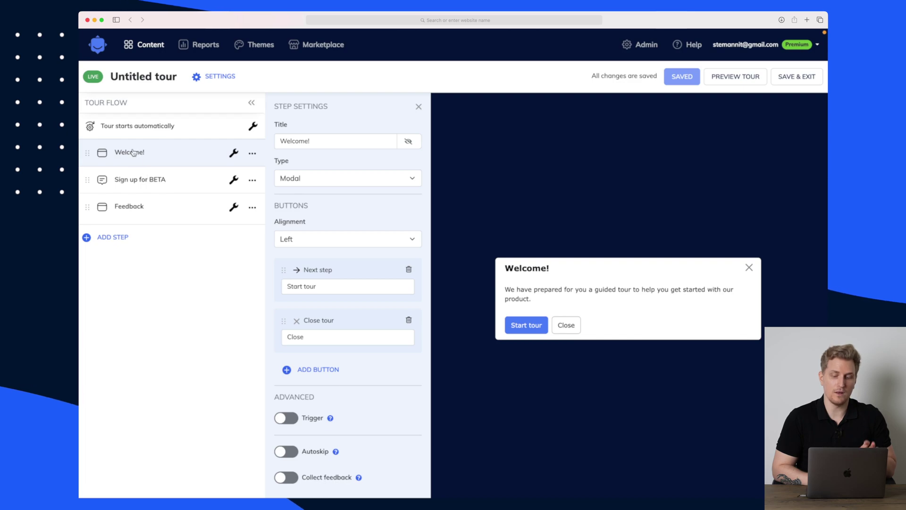
# Review the Welcome!, Sign up for BETA and Feedback steps, then leave the editor unsaved.
pyautogui.click(144, 183)
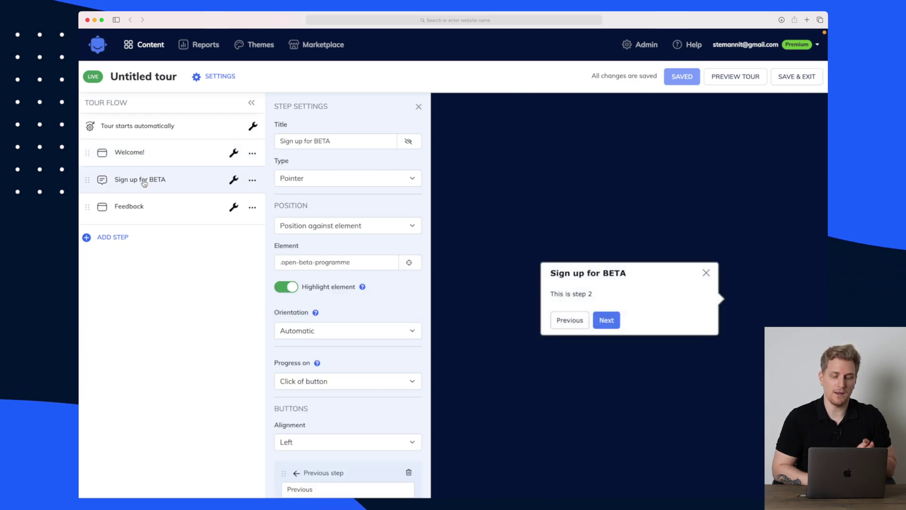
pyautogui.click(133, 212)
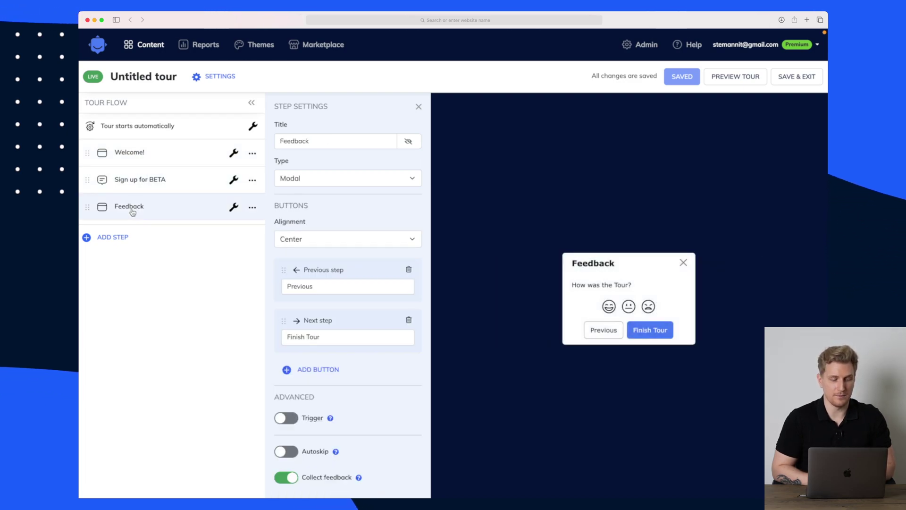
pyautogui.click(136, 153)
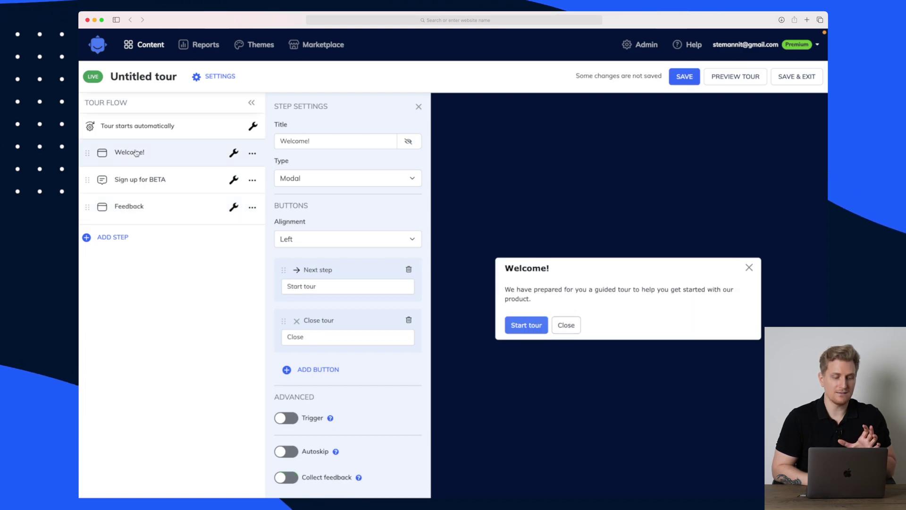
pyautogui.click(144, 183)
pyautogui.click(140, 207)
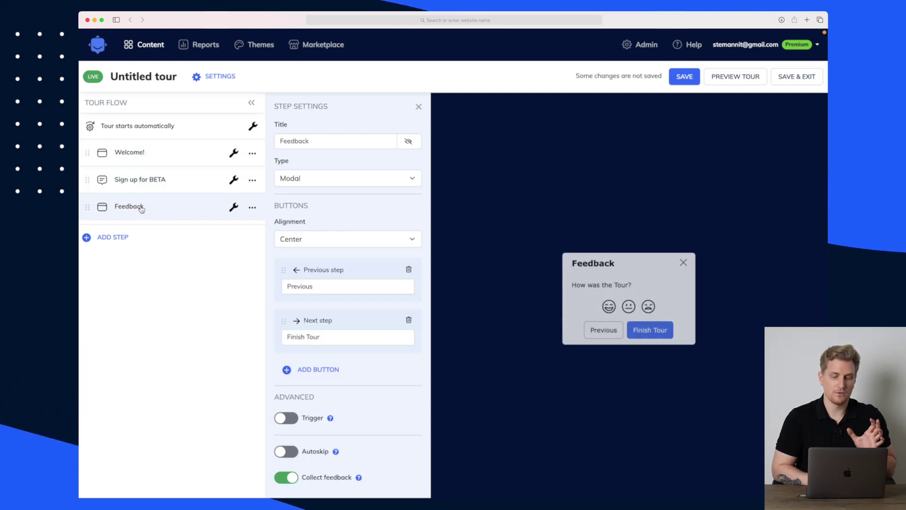
pyautogui.click(156, 46)
pyautogui.click(481, 206)
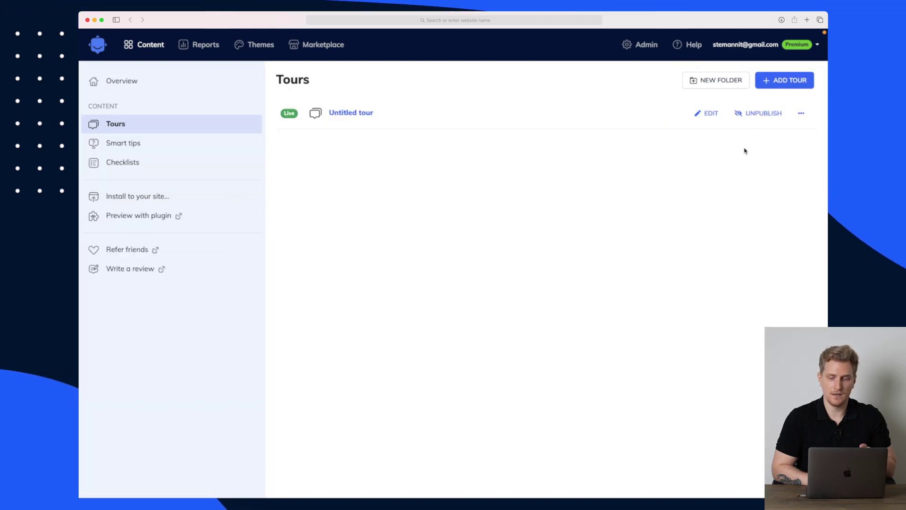
# Add a new tour and relabel its Welcome! modal close button from Close to 'Skip Tour'.
pyautogui.click(779, 81)
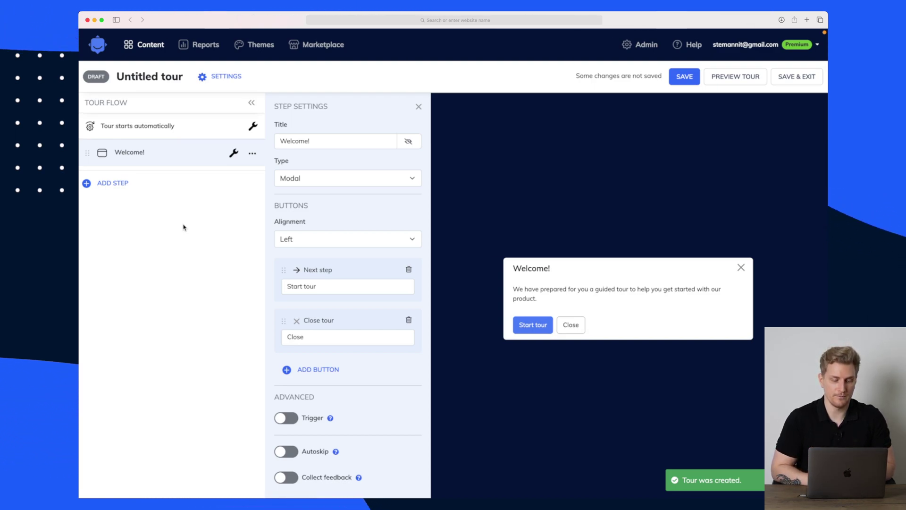
pyautogui.click(339, 287)
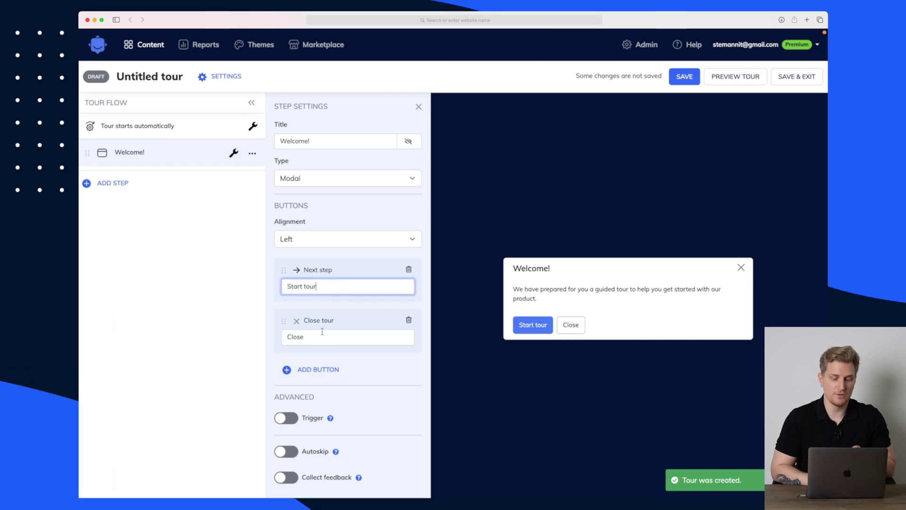
pyautogui.click(315, 340)
pyautogui.doubleClick(315, 341)
pyautogui.write('Sk')
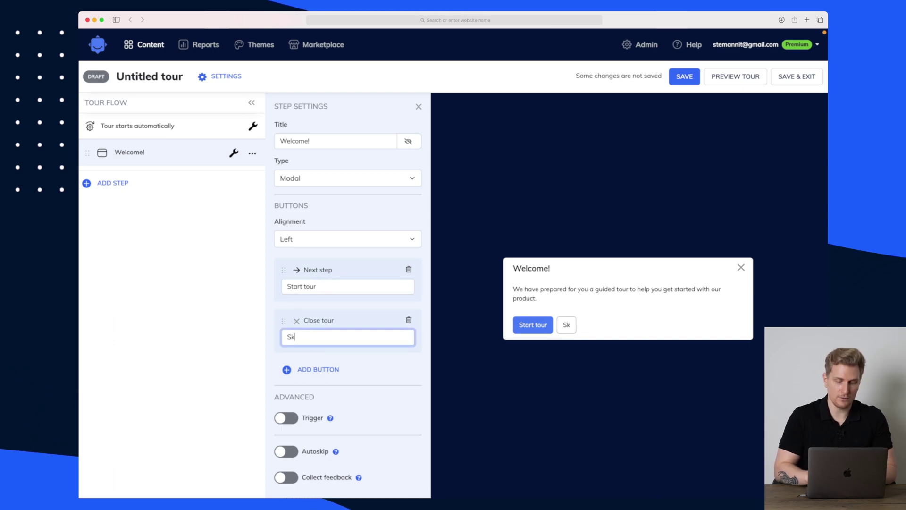
pyautogui.write('ip Tour')
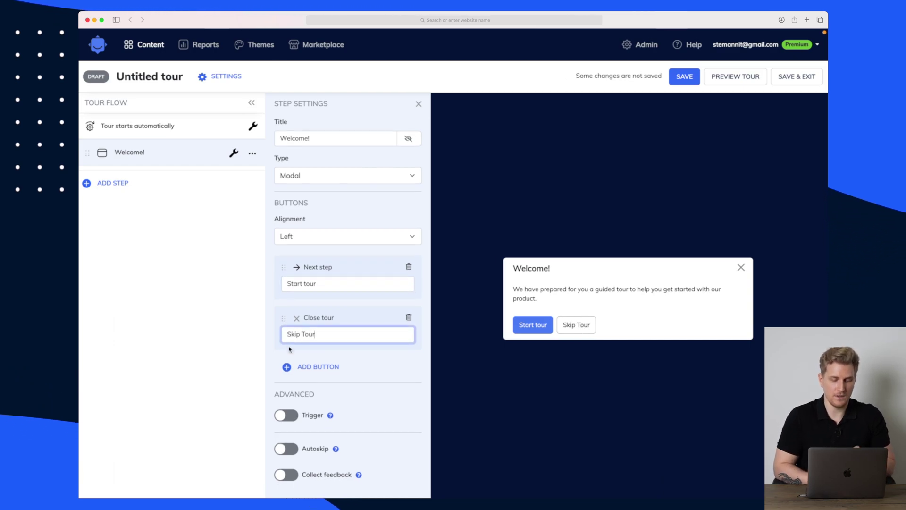
pyautogui.scroll(-1, 289, 349)
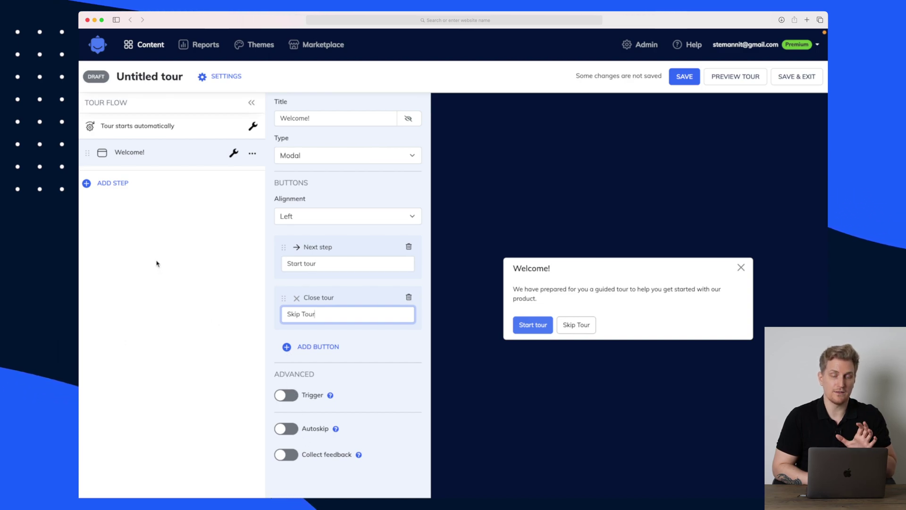
# Add a Pointer step anchored to the .open-beta-programme element.
pyautogui.click(107, 187)
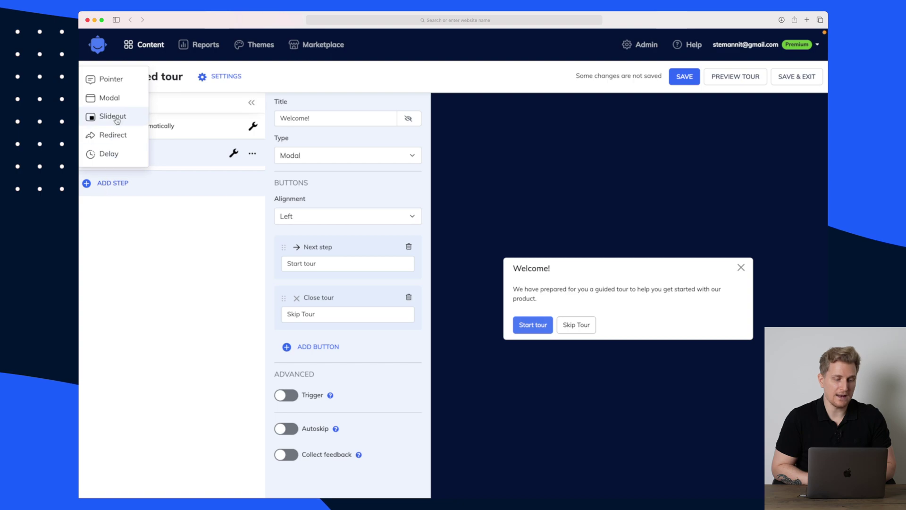
pyautogui.click(113, 84)
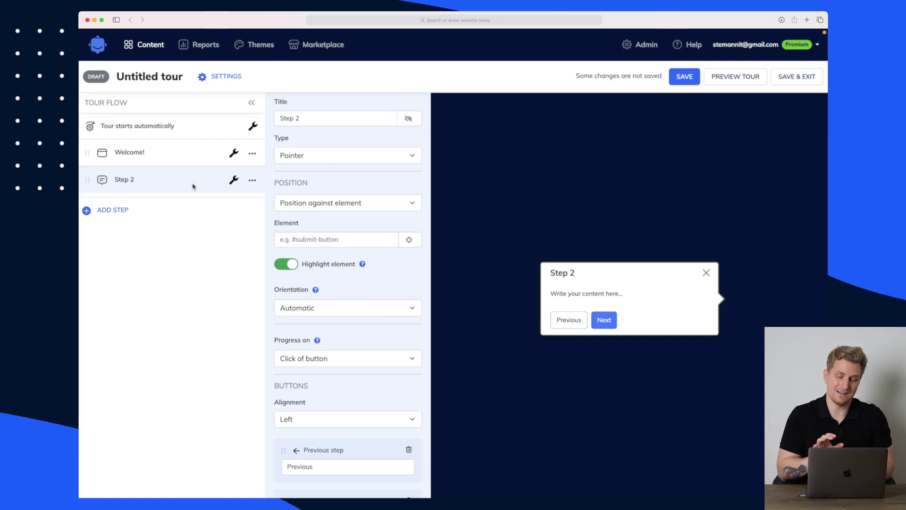
pyautogui.click(331, 239)
pyautogui.write('.open')
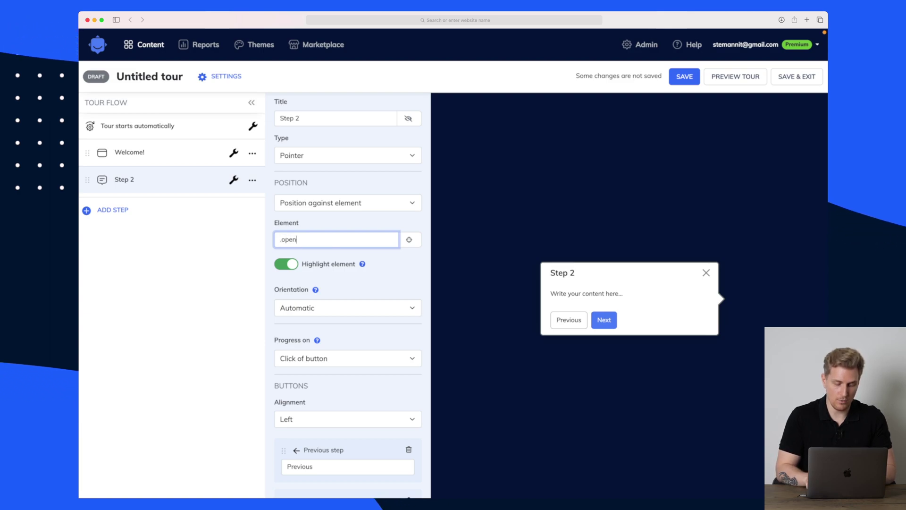
pyautogui.write('-beta-programme')
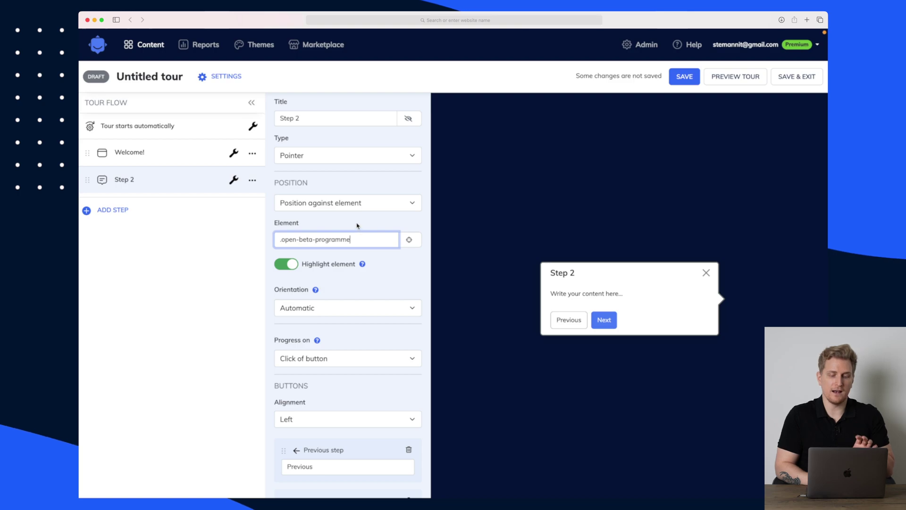
pyautogui.press('Return')
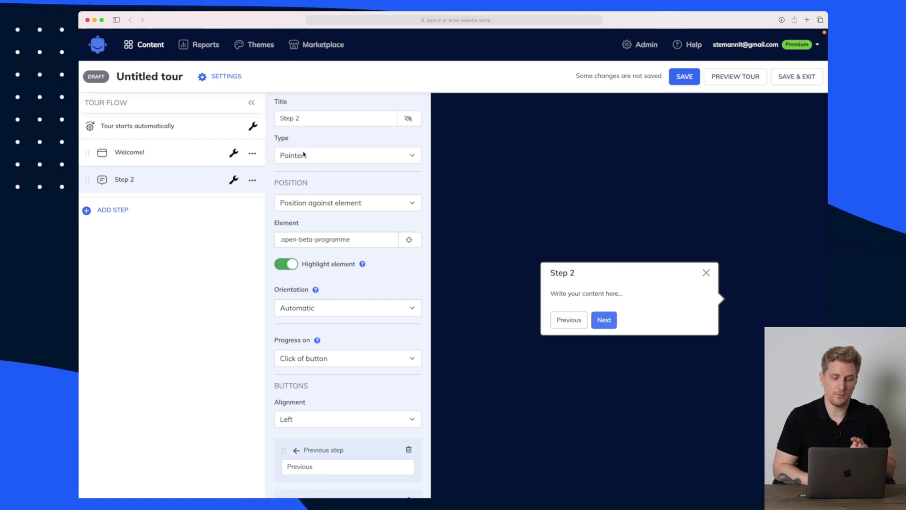
# Retitle Step 2 as 'Beta step' and make its tooltip read 'Sign up for my beta programme'.
pyautogui.click(307, 119)
pyautogui.press('super+a')
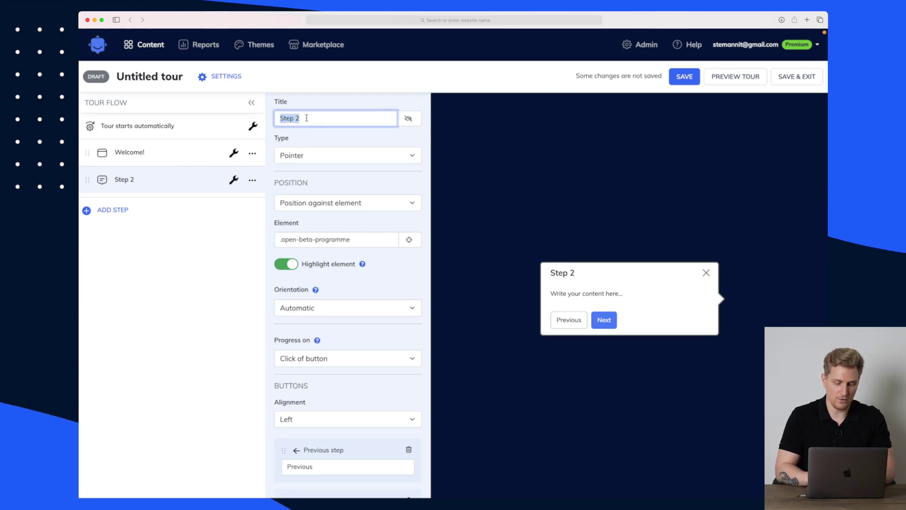
pyautogui.write('Beta s')
pyautogui.scroll(-3, 316, 181)
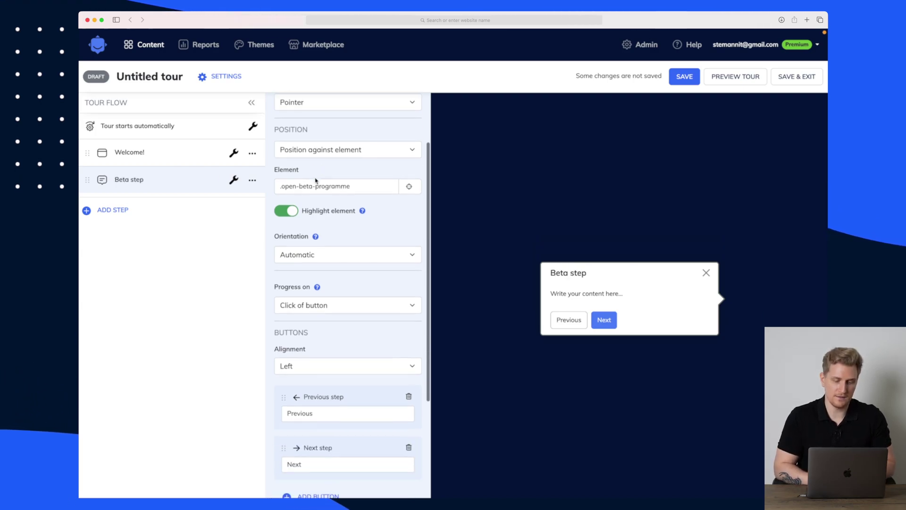
pyautogui.tripleClick(587, 293)
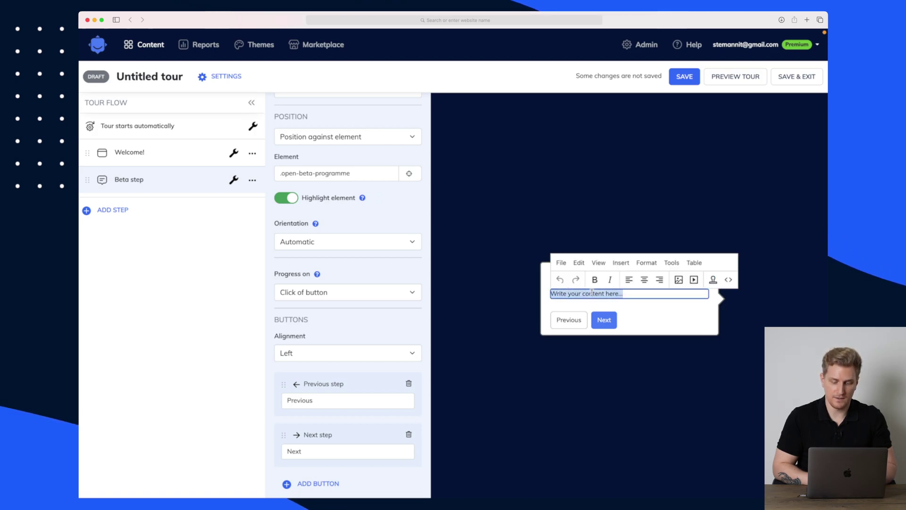
pyautogui.write('Sign up for')
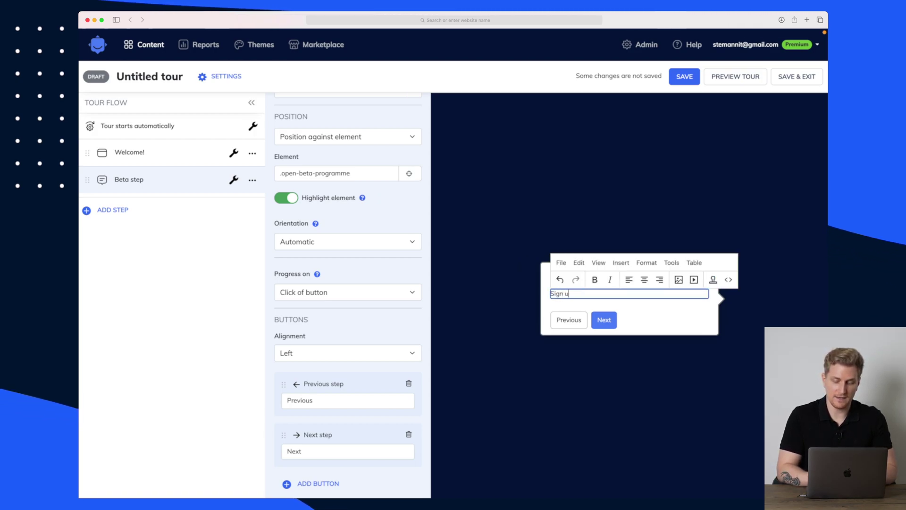
pyautogui.write('my beta programme')
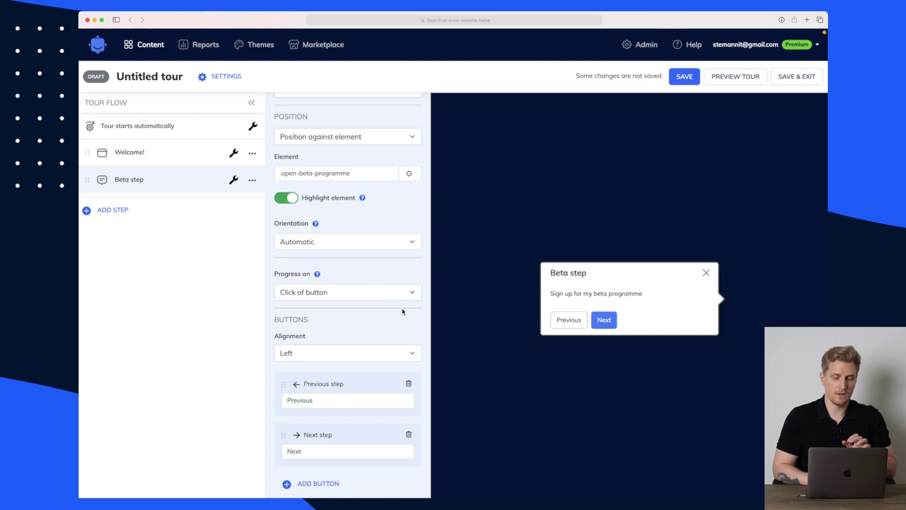
pyautogui.scroll(3, 368, 321)
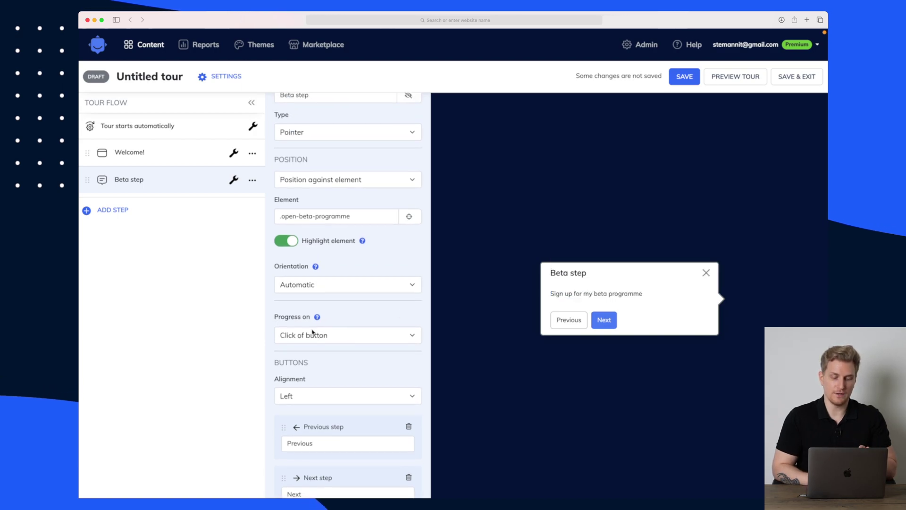
# Keep 'Click of button' as the advance rule and set the Beta step's button alignment to Right.
pyautogui.click(311, 335)
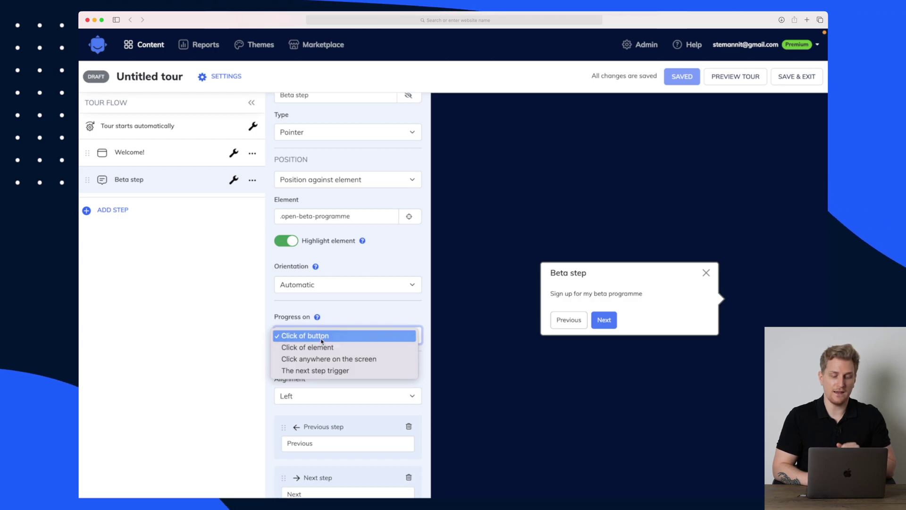
pyautogui.click(323, 339)
pyautogui.scroll(-4, 346, 315)
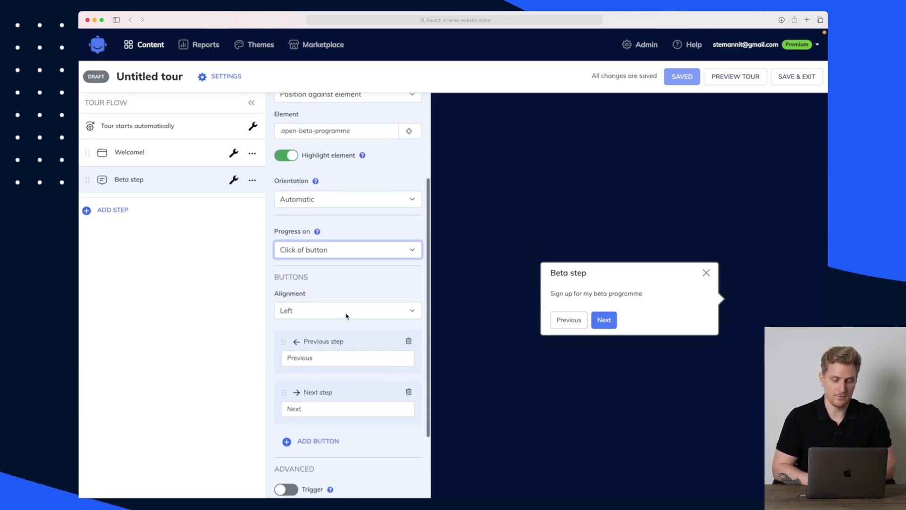
pyautogui.click(293, 306)
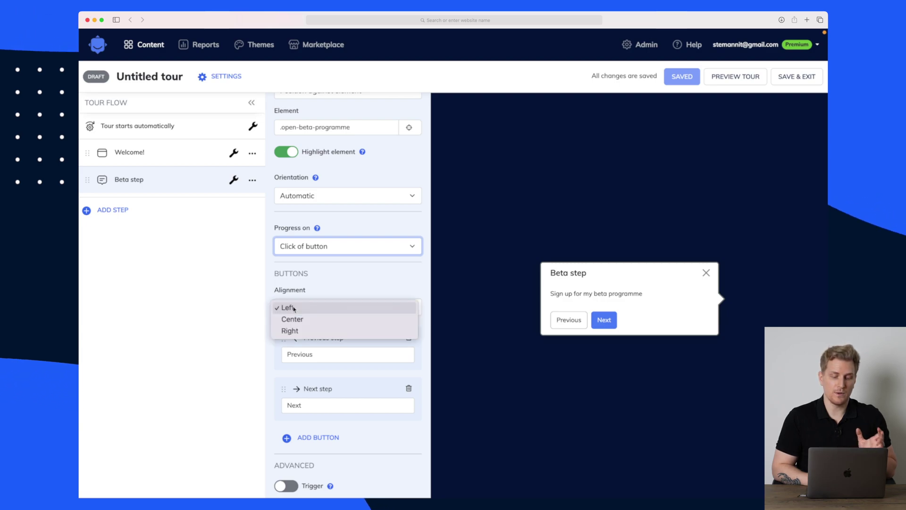
pyautogui.click(302, 331)
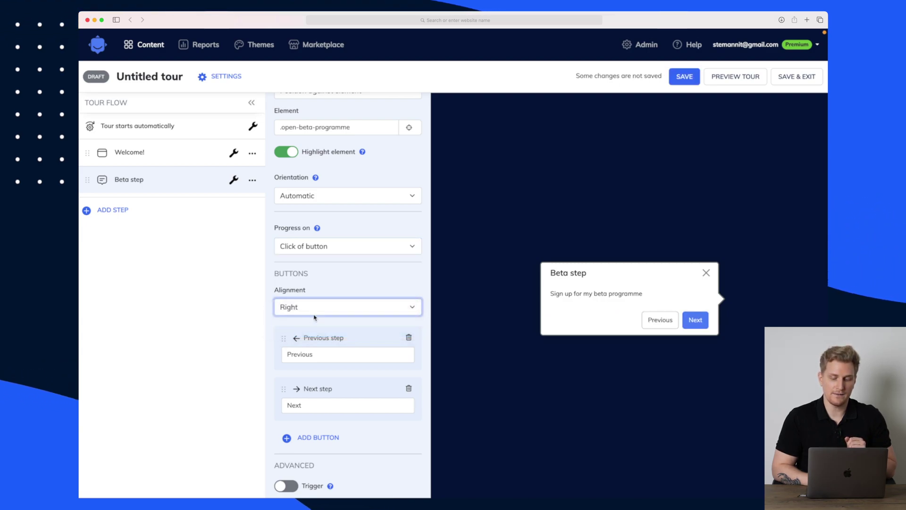
pyautogui.scroll(-1, 318, 312)
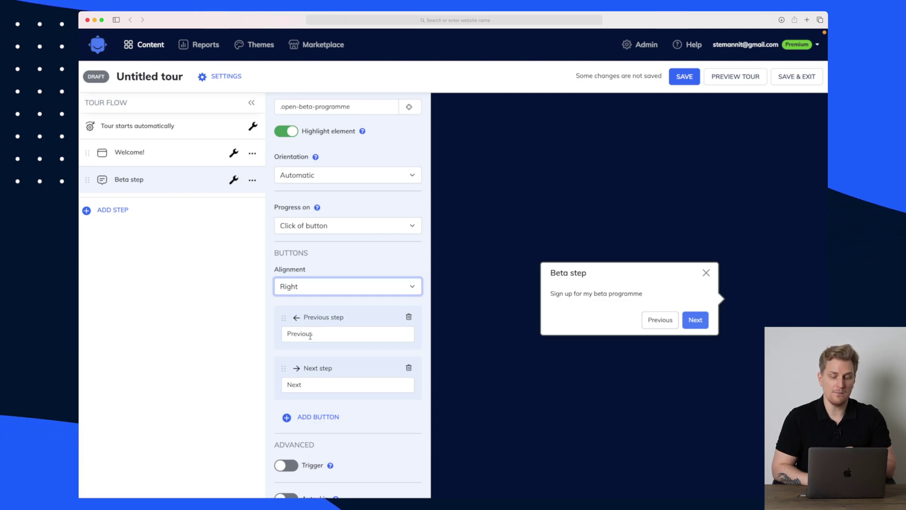
pyautogui.scroll(-2, 309, 385)
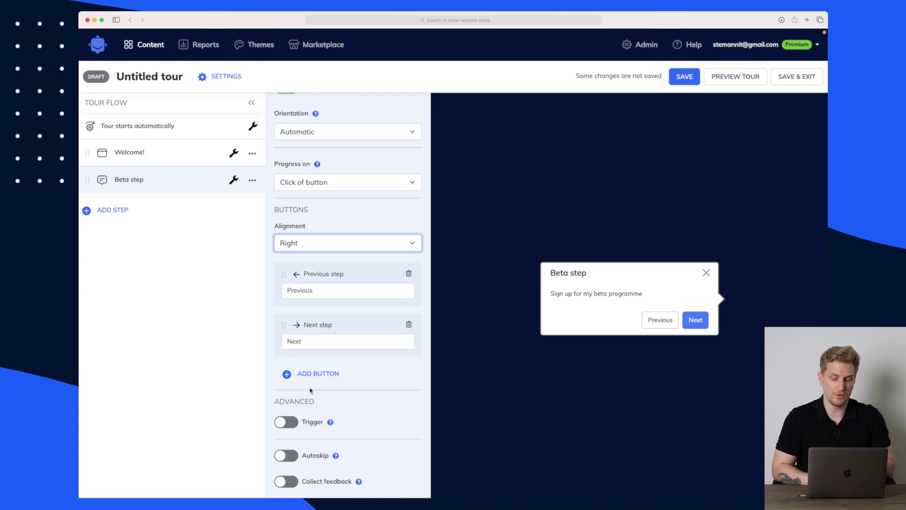
pyautogui.scroll(-1, 310, 390)
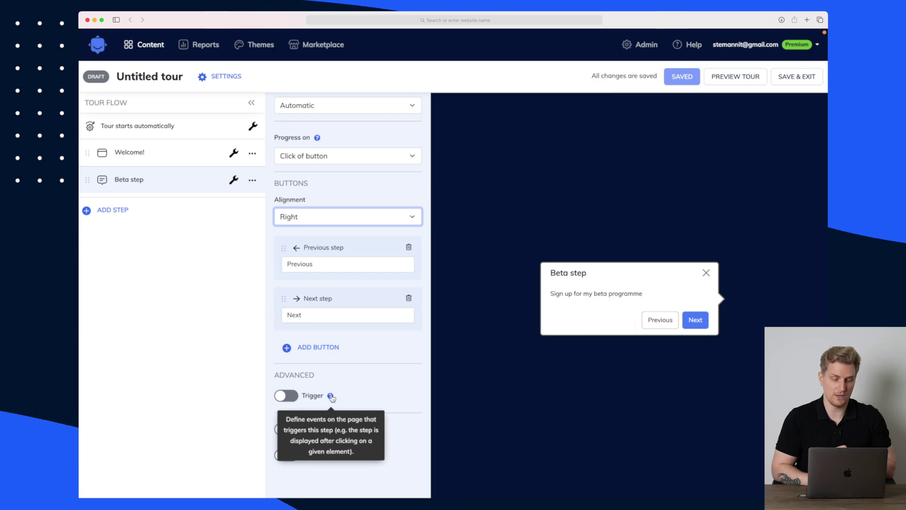
# Turn on the Beta step's Trigger, keeping the 'User clicks on element' event.
pyautogui.click(289, 396)
pyautogui.scroll(-5, 290, 397)
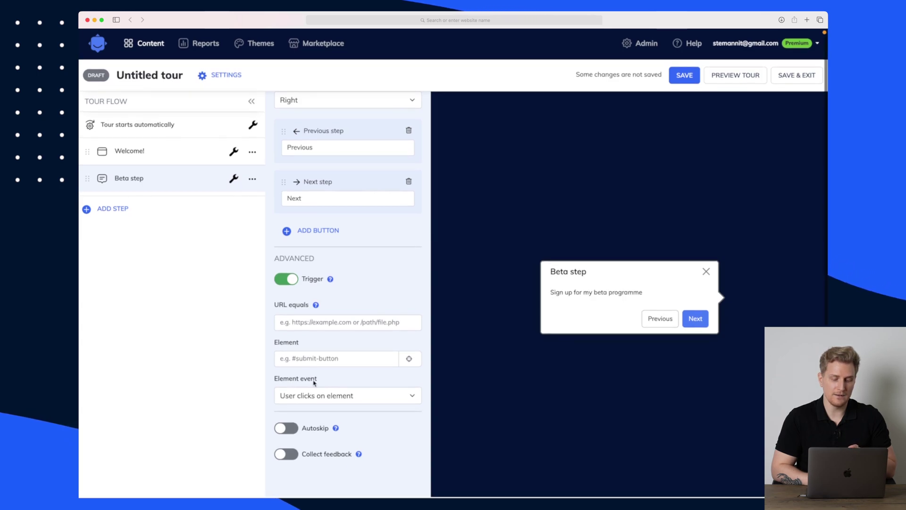
pyautogui.click(321, 397)
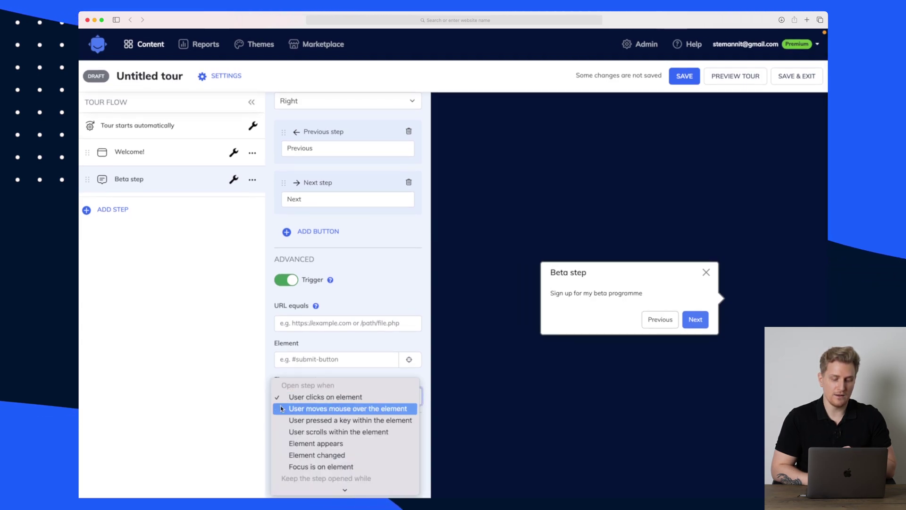
pyautogui.scroll(-1, 340, 472)
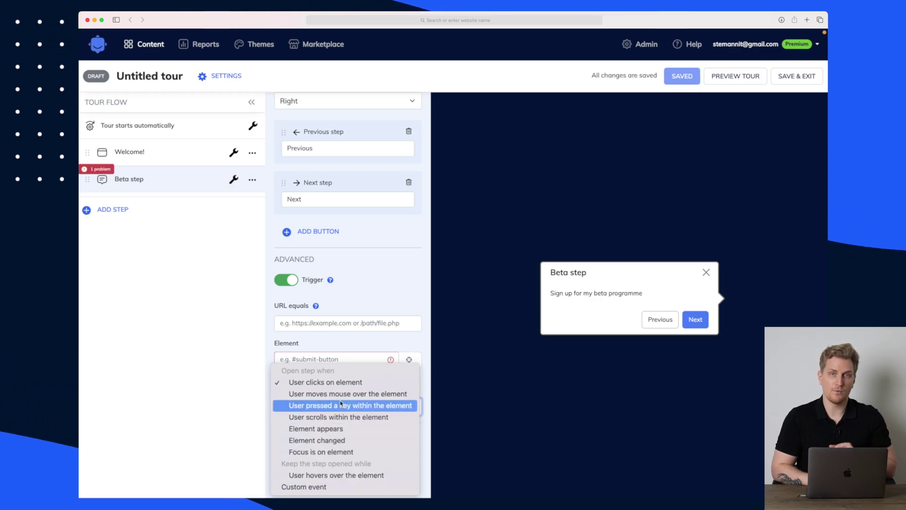
pyautogui.click(208, 399)
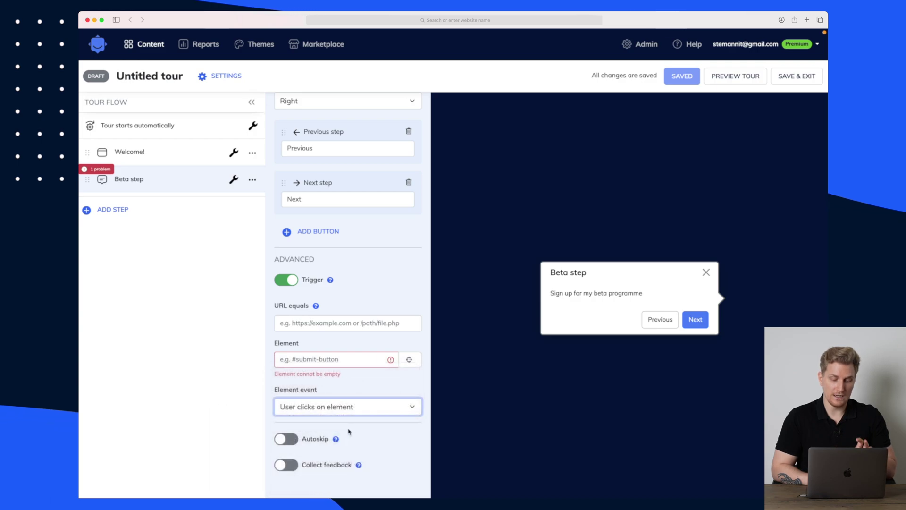
# Enable Autoskip for the Beta step, leaving Collect feedback switched off.
pyautogui.click(284, 440)
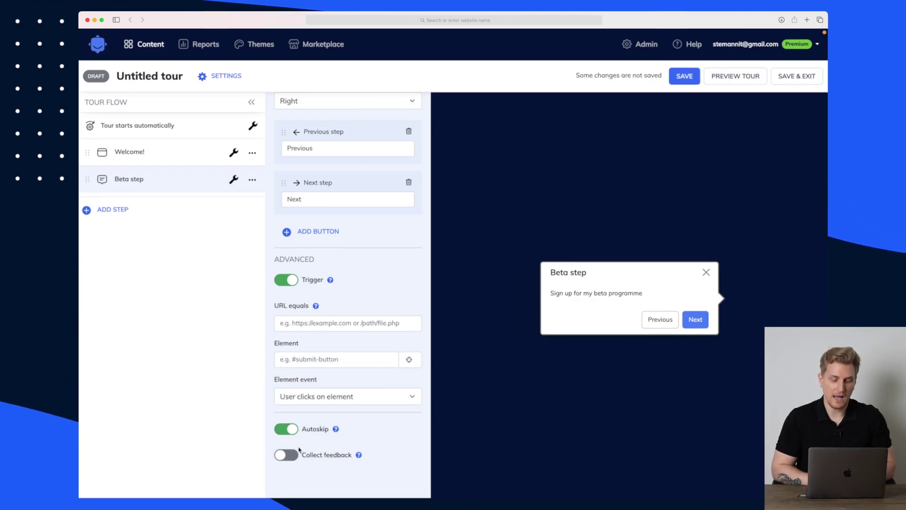
pyautogui.click(290, 455)
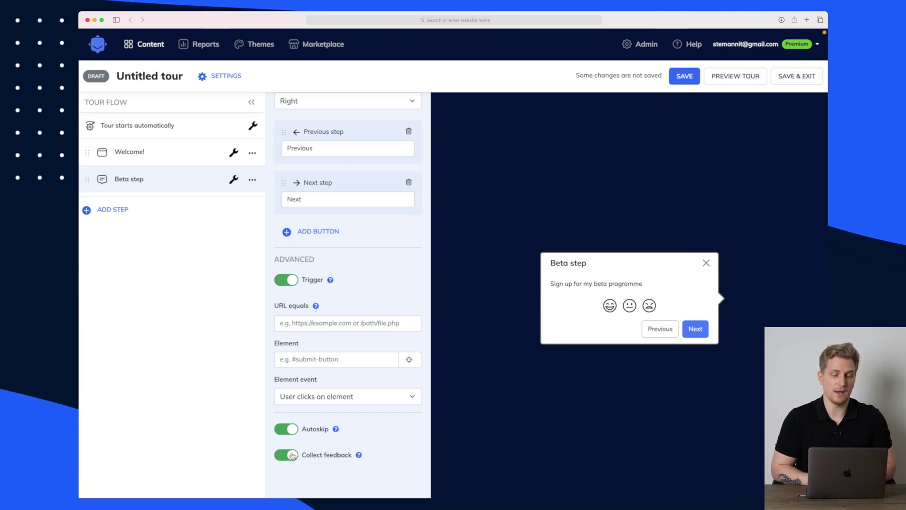
pyautogui.click(291, 455)
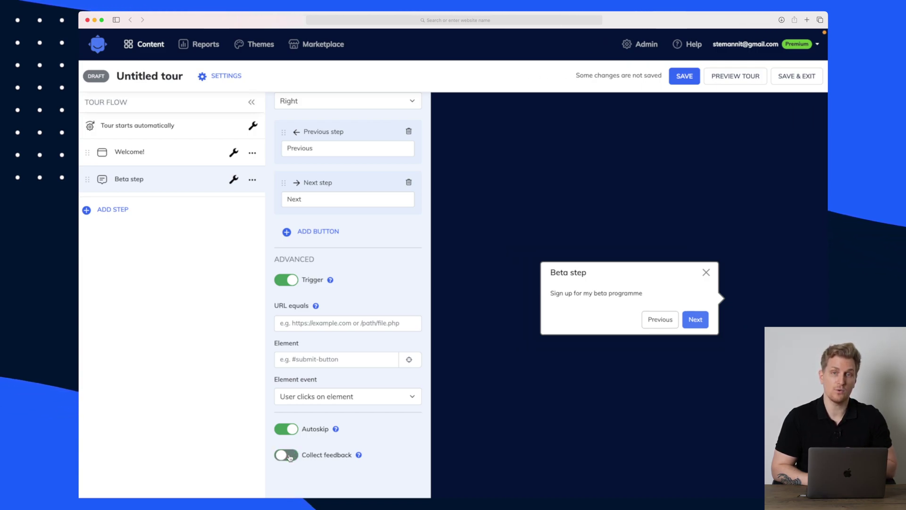
pyautogui.scroll(4, 301, 416)
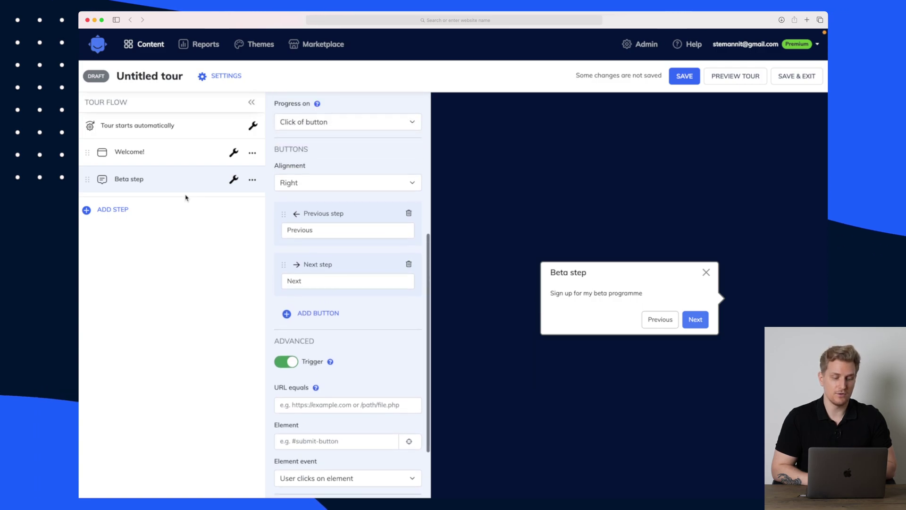
pyautogui.click(137, 154)
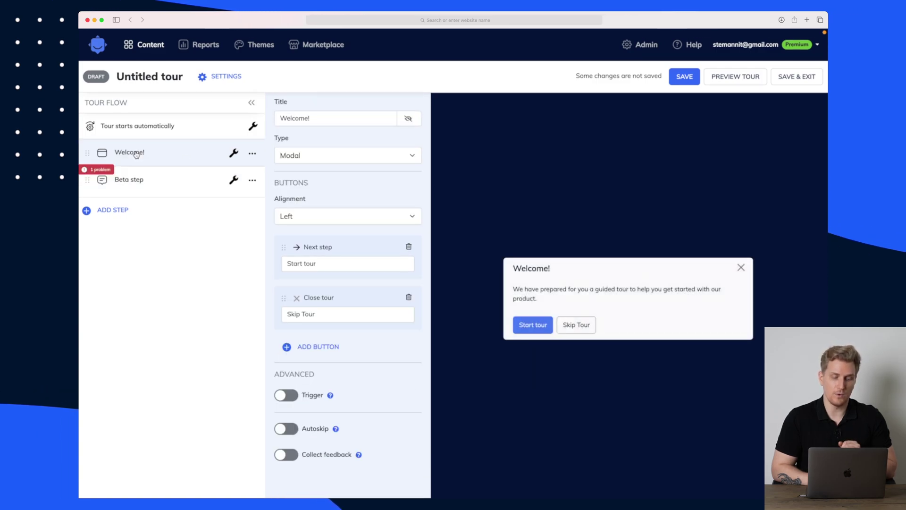
pyautogui.click(133, 182)
pyautogui.scroll(-5, 356, 313)
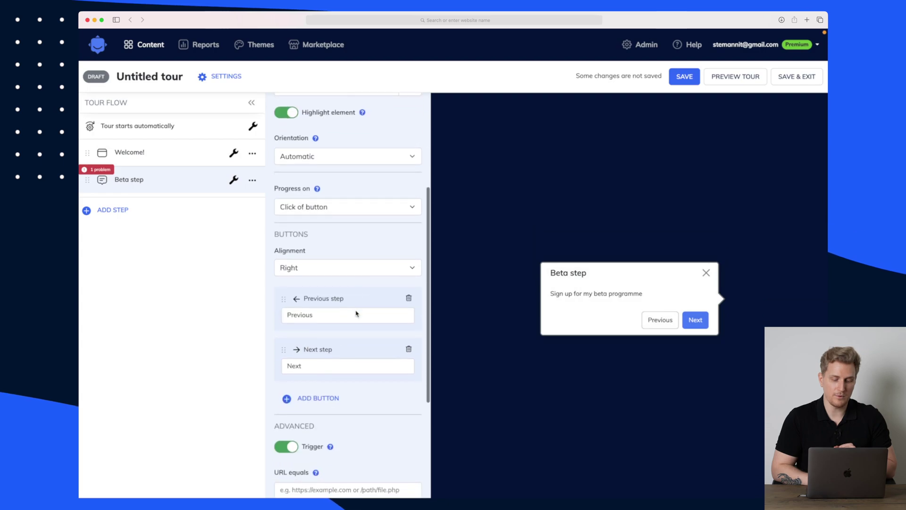
# Switch off the Beta step trigger and add a modal step titled 'Feedback'.
pyautogui.click(287, 334)
pyautogui.click(102, 179)
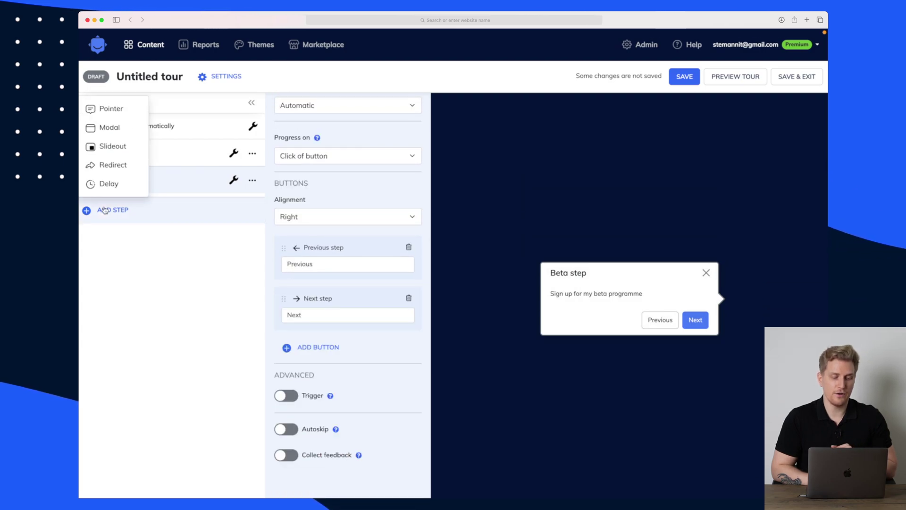
pyautogui.click(109, 127)
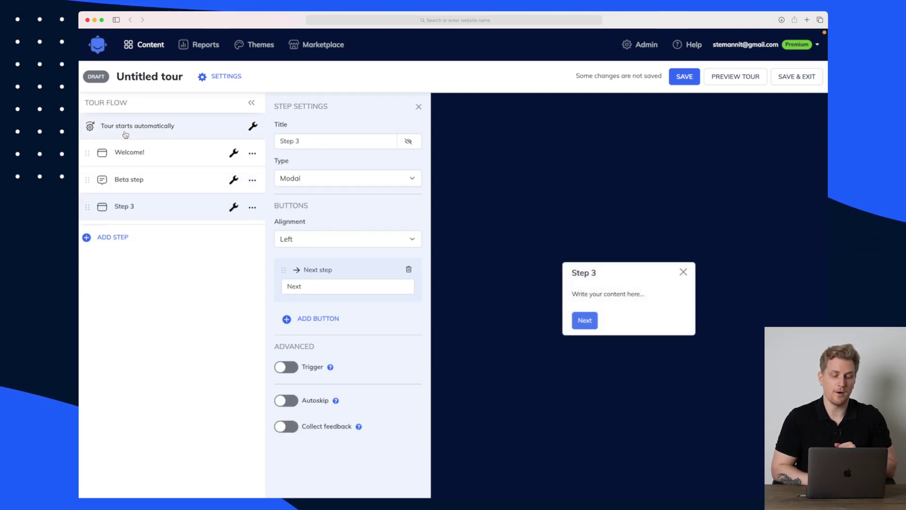
pyautogui.click(325, 181)
pyautogui.click(328, 178)
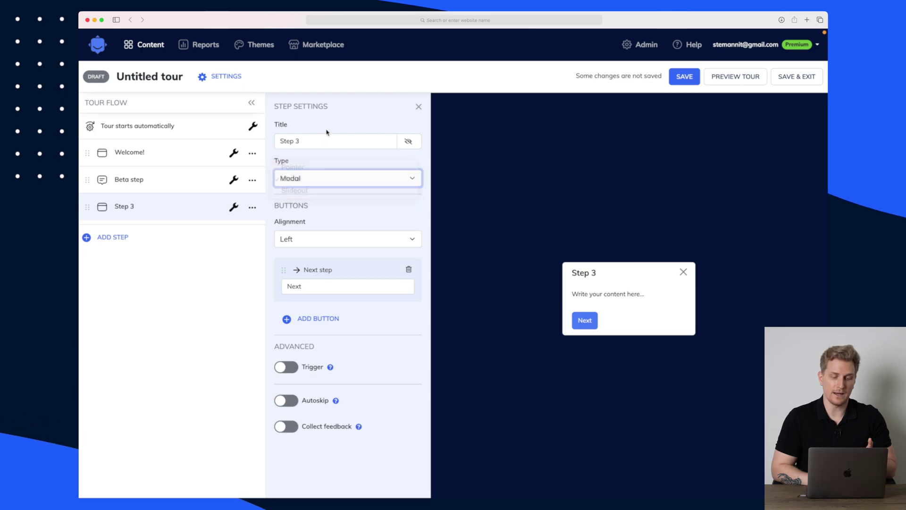
pyautogui.tripleClick(315, 142)
pyautogui.write('Feedback')
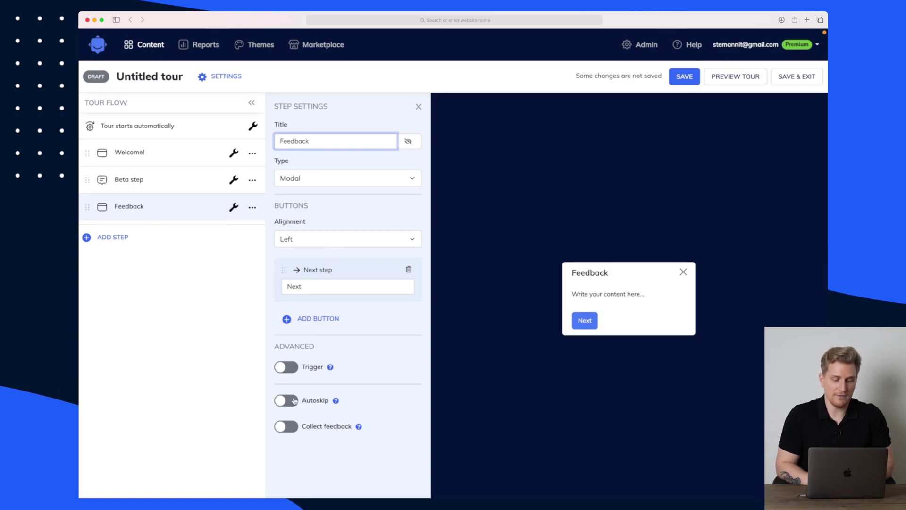
# Enable Collect feedback, write the beta-tour question and relabel the button 'Submit feedback'.
pyautogui.click(286, 427)
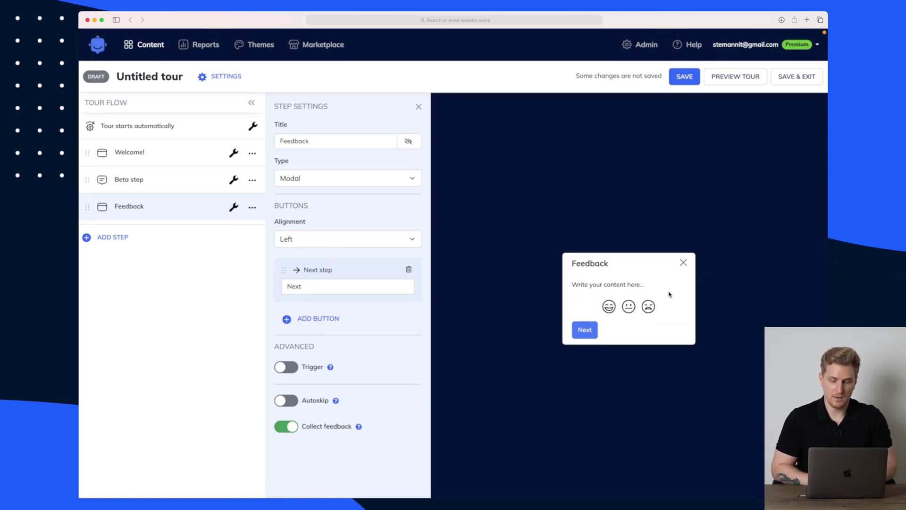
pyautogui.click(626, 285)
pyautogui.tripleClick(626, 285)
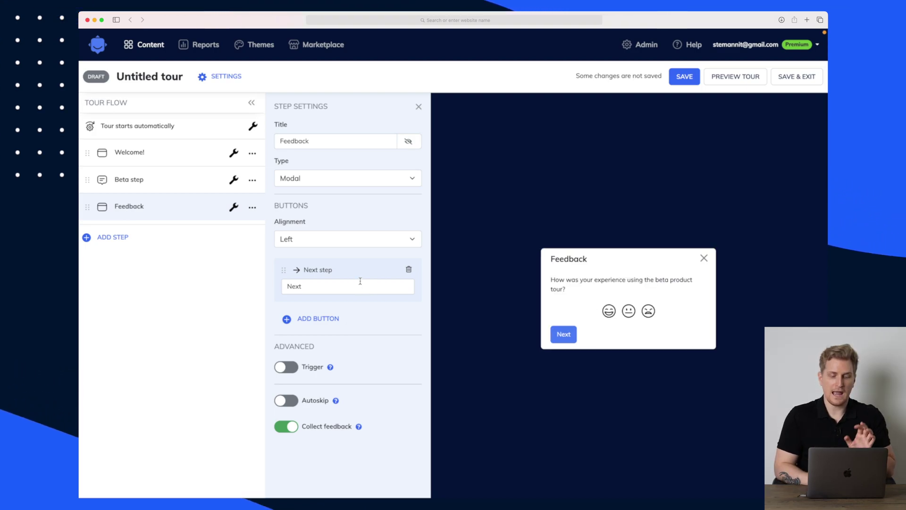
pyautogui.click(359, 285)
pyautogui.doubleClick(359, 285)
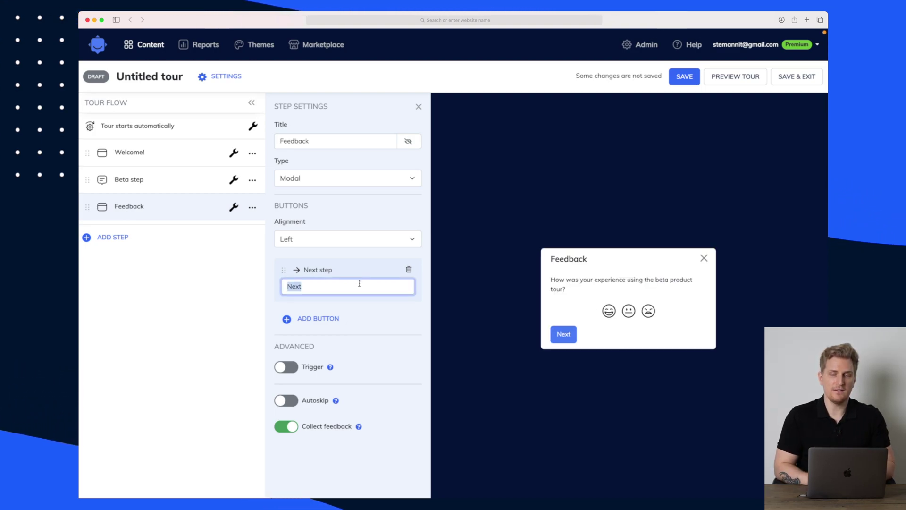
pyautogui.write('Sub')
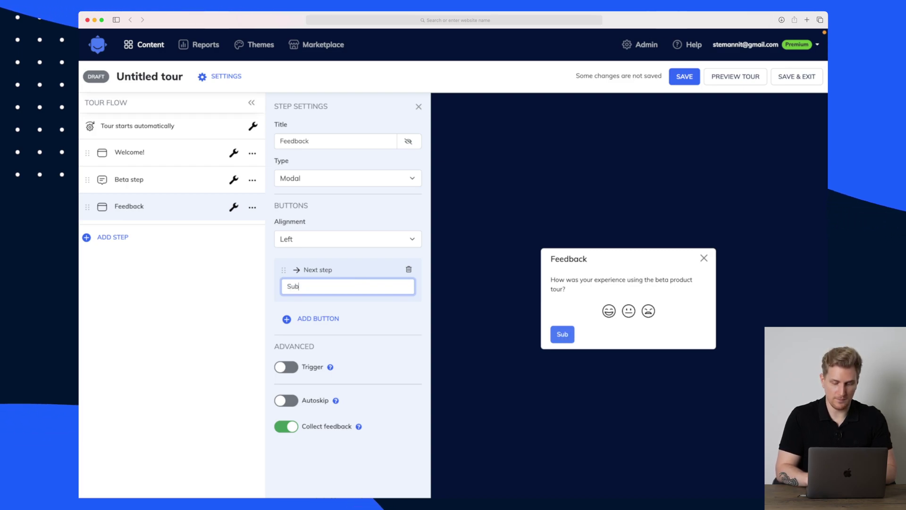
pyautogui.write('mit feedback')
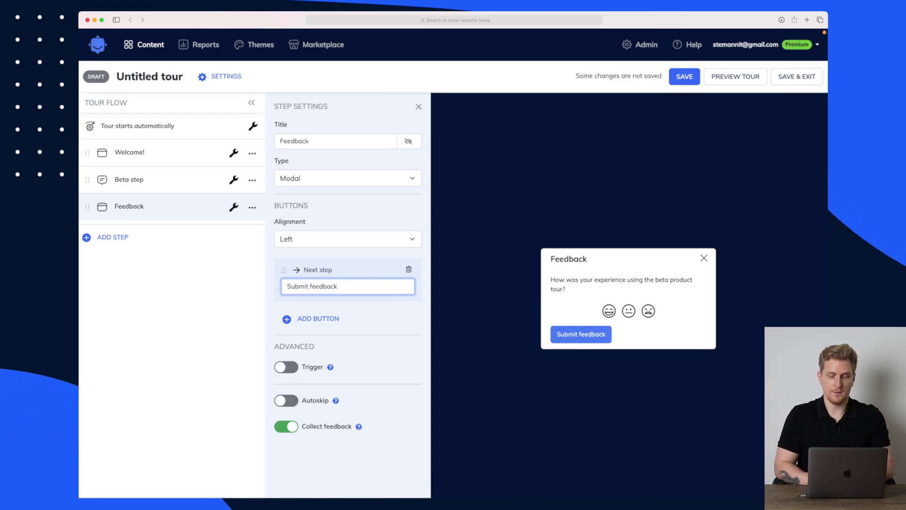
pyautogui.click(202, 298)
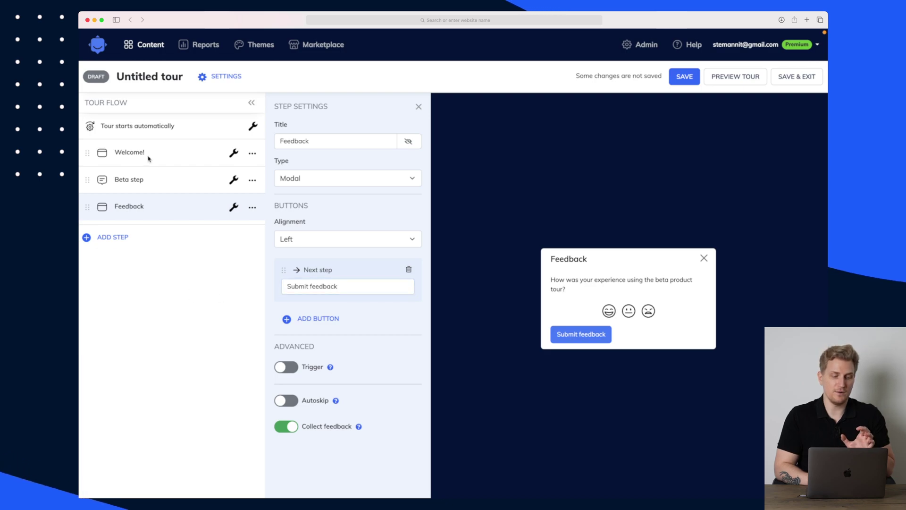
# Check the Welcome!, Beta step and Feedback steps in Tour Flow before previewing.
pyautogui.click(135, 154)
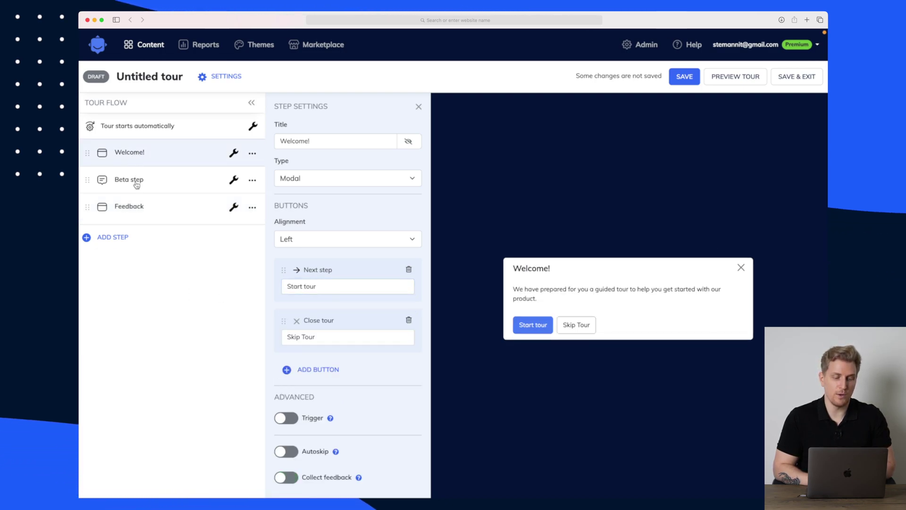
pyautogui.click(137, 183)
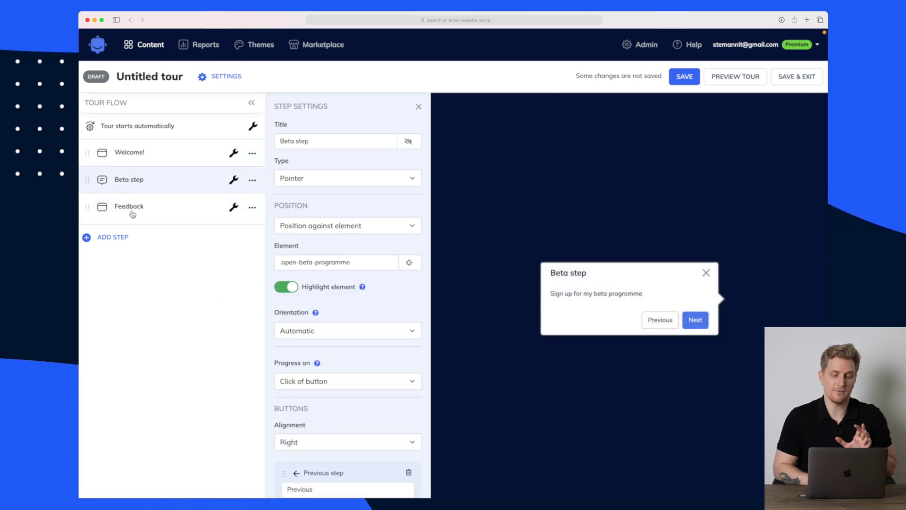
pyautogui.click(133, 211)
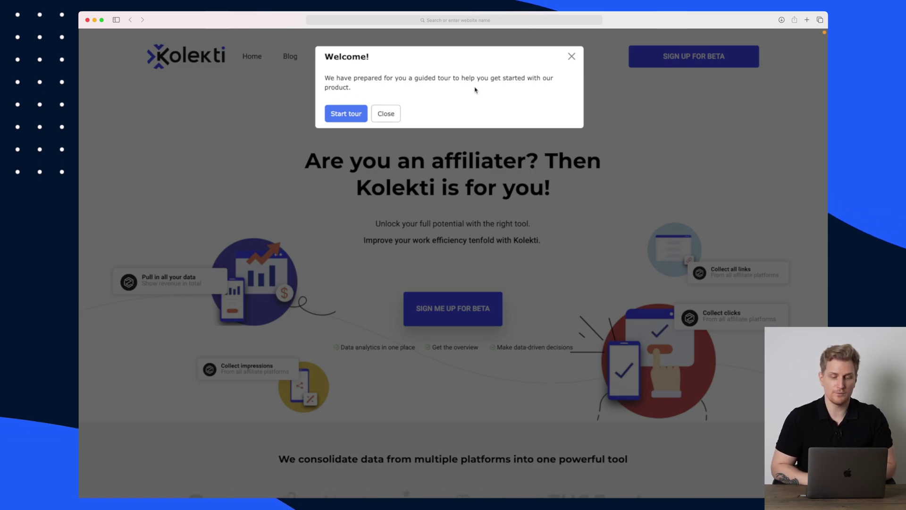
# Start the tour preview, advance past the Beta step and finish at the Feedback modal.
pyautogui.click(347, 113)
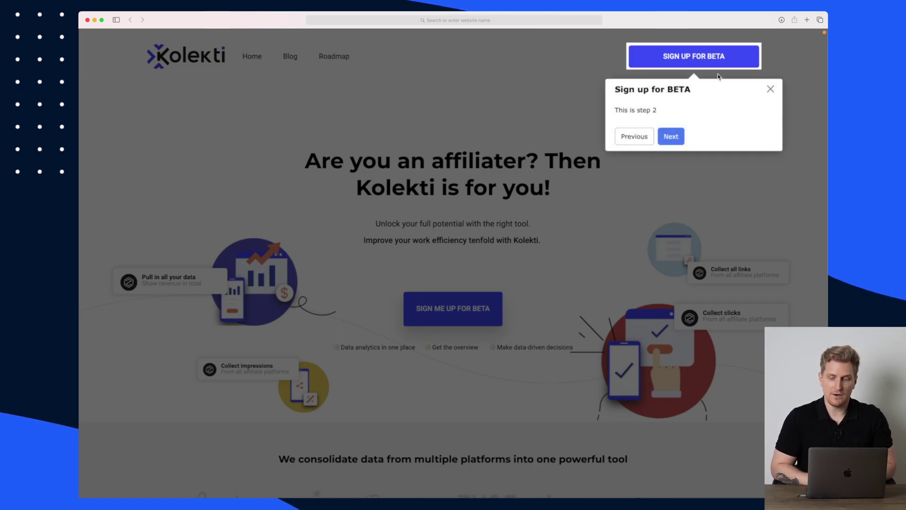
pyautogui.click(676, 139)
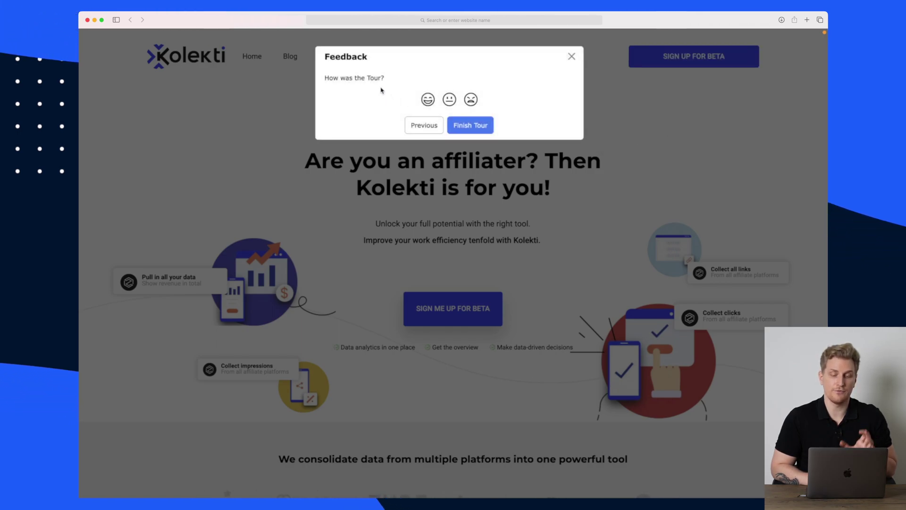
pyautogui.click(471, 127)
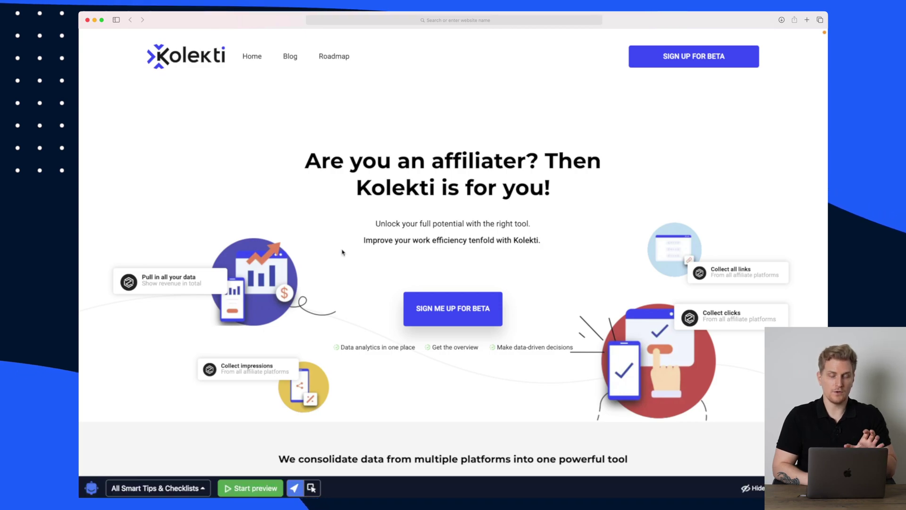
# Start a preview of All Smart Tips & Checklists on the Kolekti site.
pyautogui.click(172, 488)
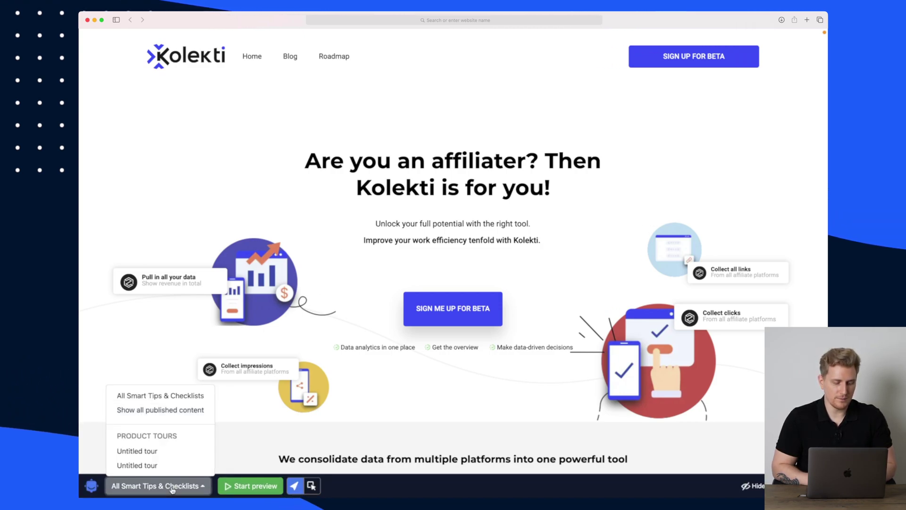
pyautogui.click(180, 399)
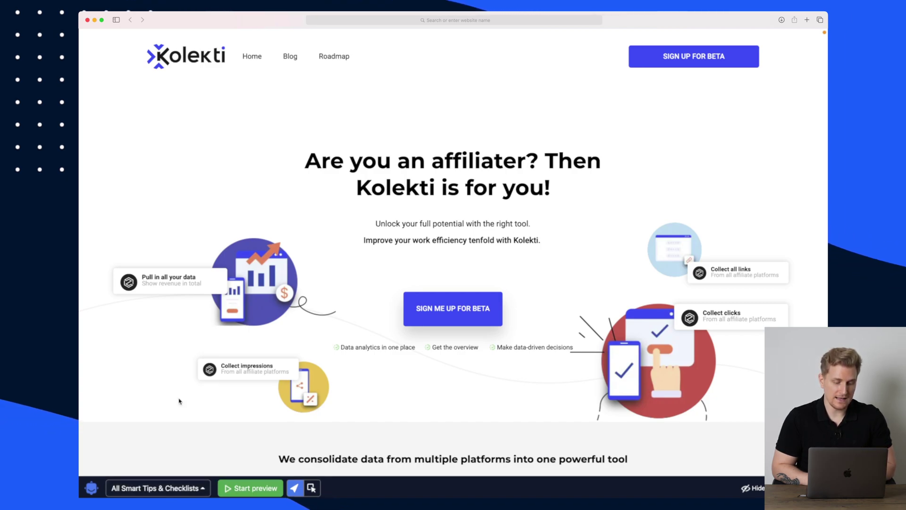
pyautogui.click(252, 488)
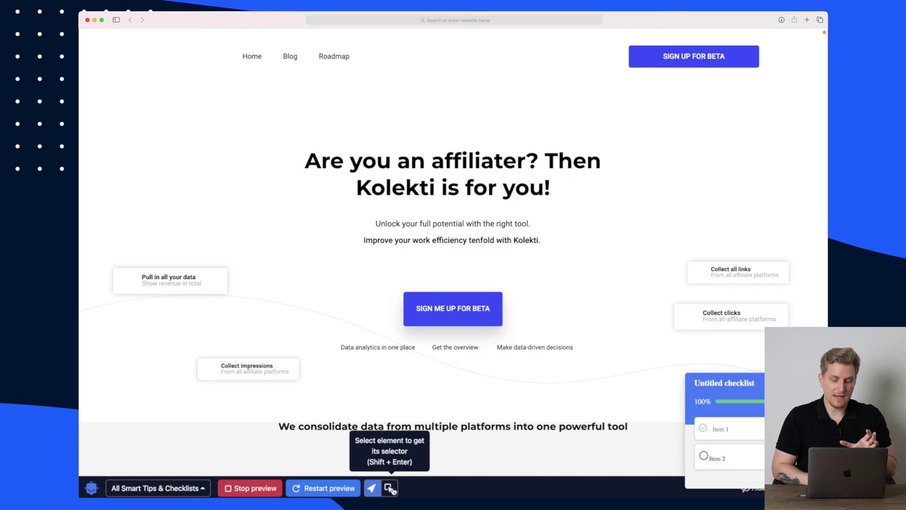
# Copy the SIGN ME UP FOR BETA button's selector and return to the tour editor.
pyautogui.click(389, 488)
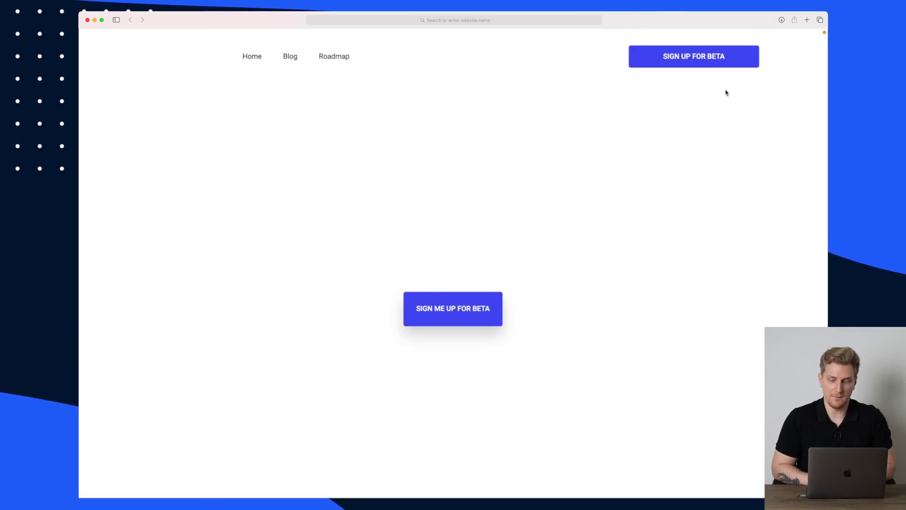
pyautogui.moveTo(723, 71)
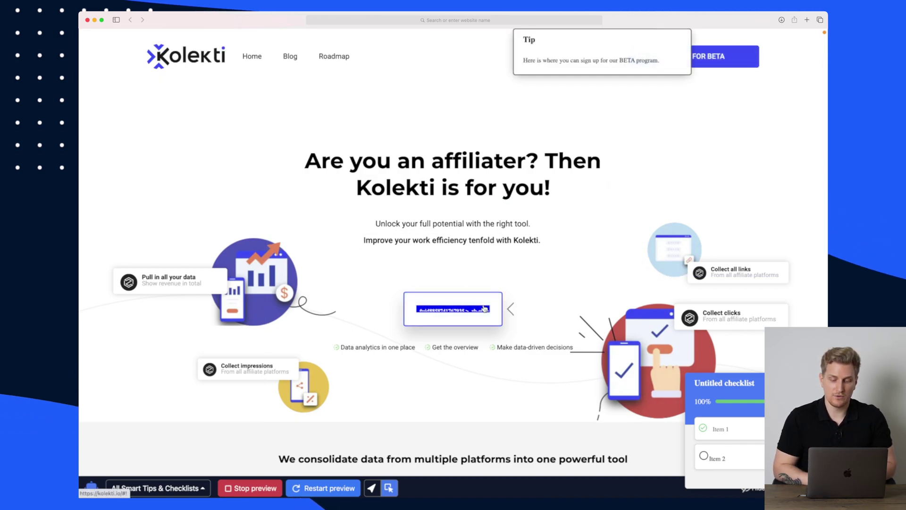
pyautogui.moveTo(482, 321)
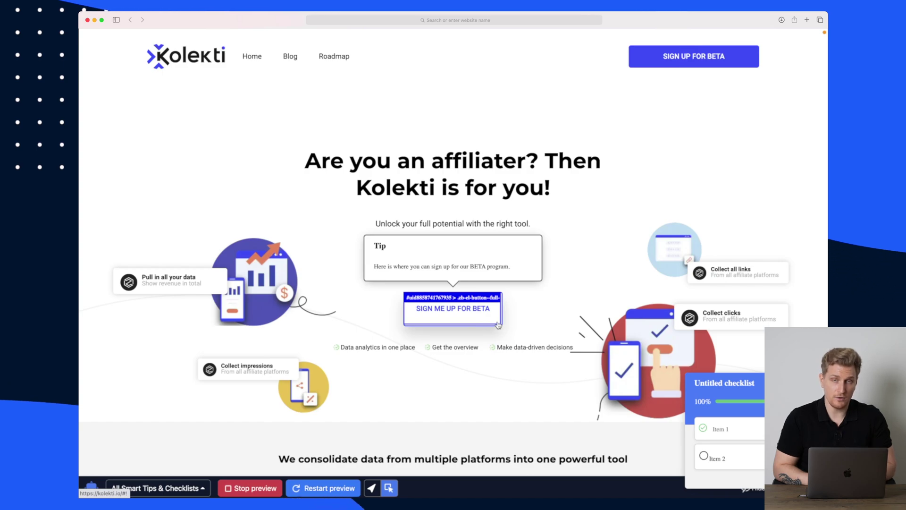
pyautogui.click(498, 325)
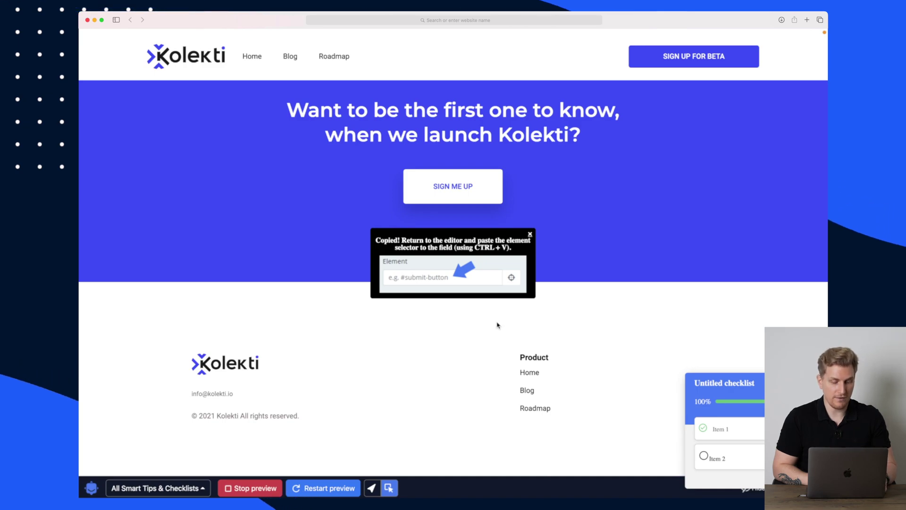
pyautogui.press('super+Tab')
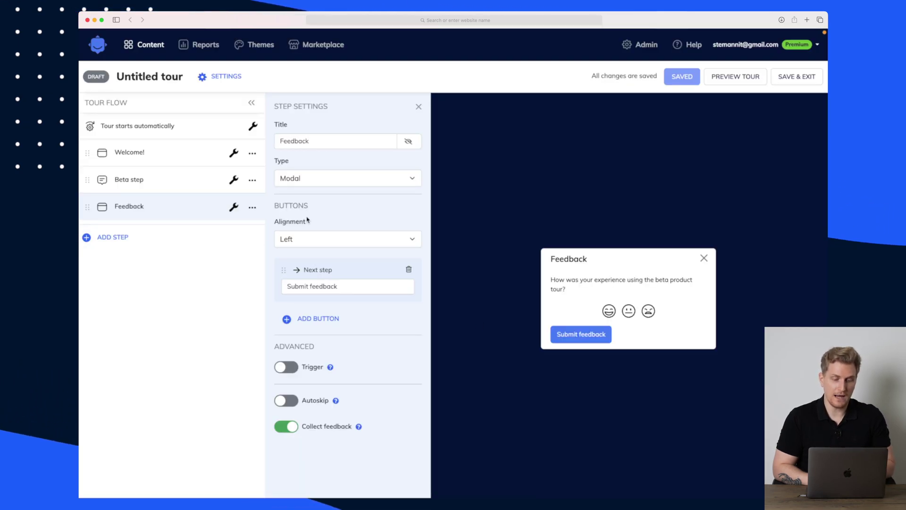
# Paste the copied selector into the Beta step's Element field.
pyautogui.click(137, 180)
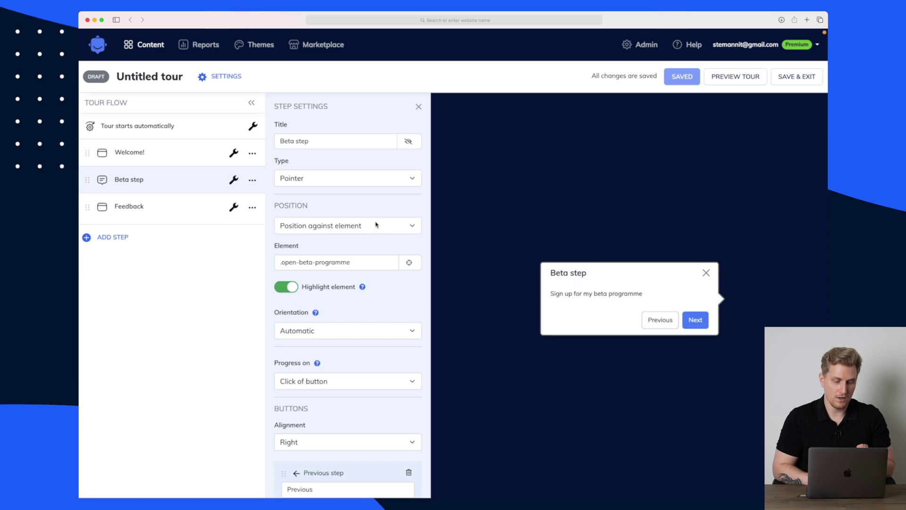
pyautogui.click(342, 263)
pyautogui.press('super+a')
pyautogui.press('super+v')
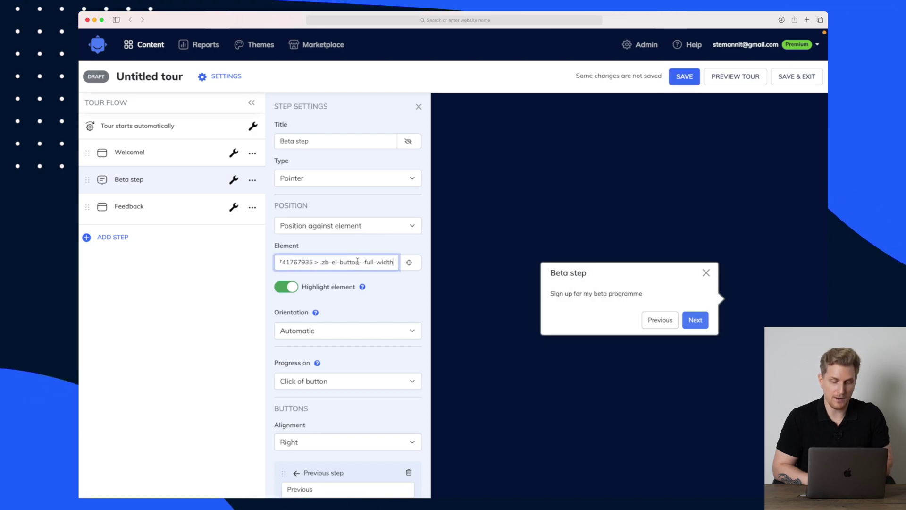
pyautogui.click(219, 299)
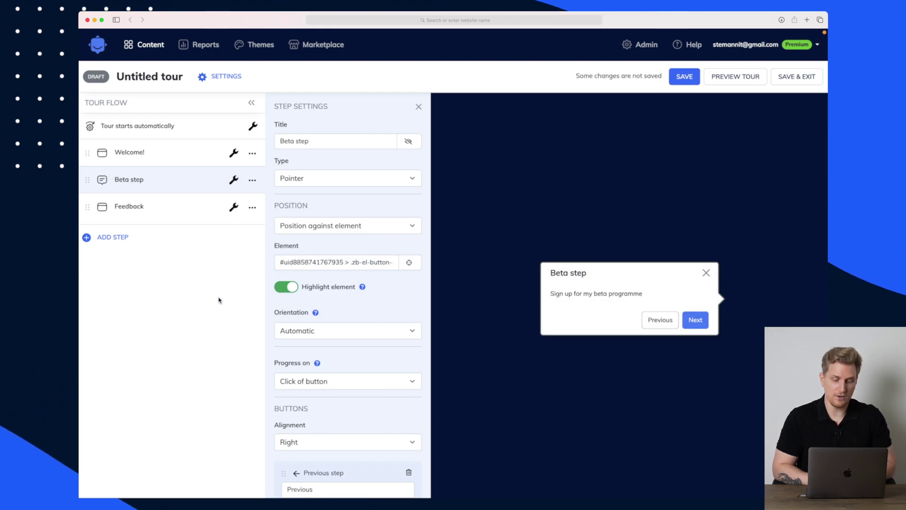
# Target the header SIGN UP FOR BETA button on kolekti.io for the Beta step and save.
pyautogui.click(411, 264)
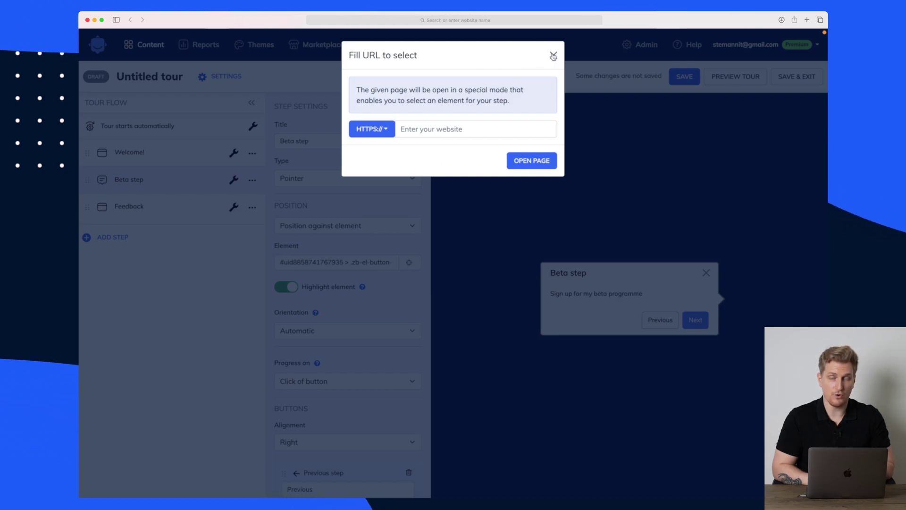
pyautogui.click(449, 133)
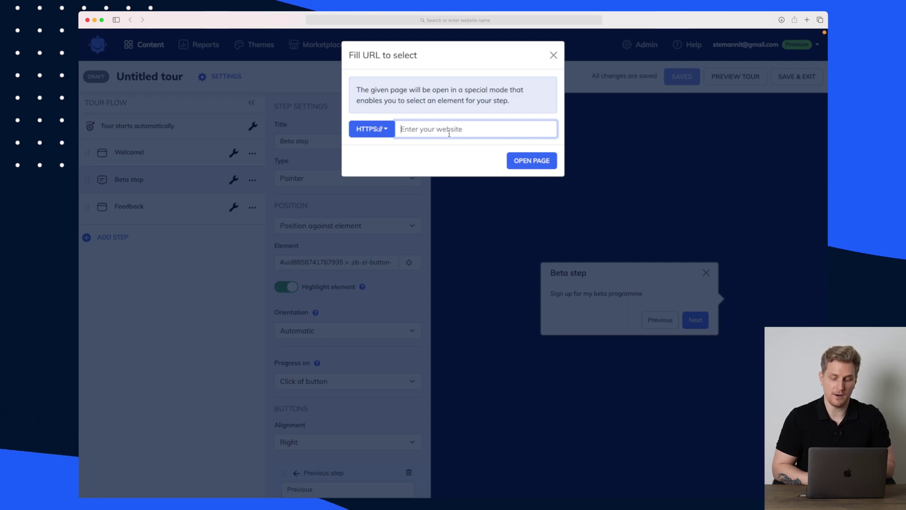
pyautogui.write('kolekti.io')
pyautogui.press('Return')
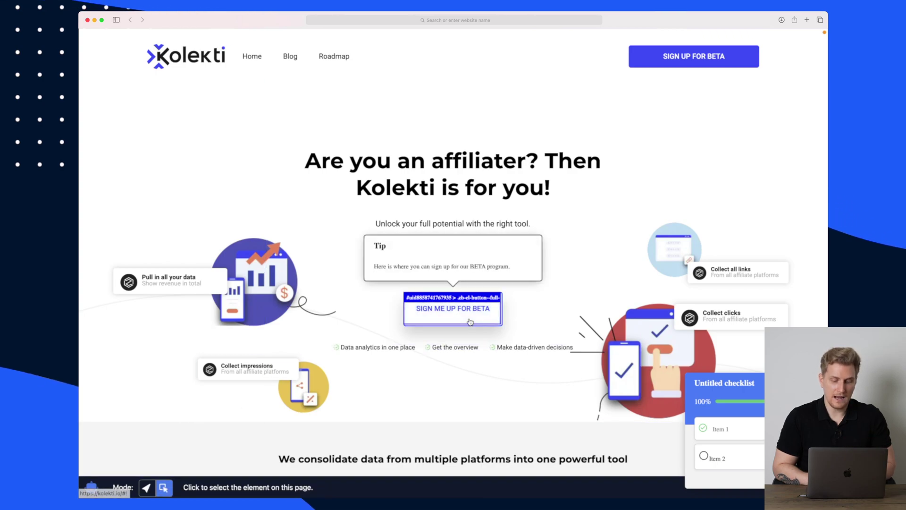
pyautogui.click(740, 61)
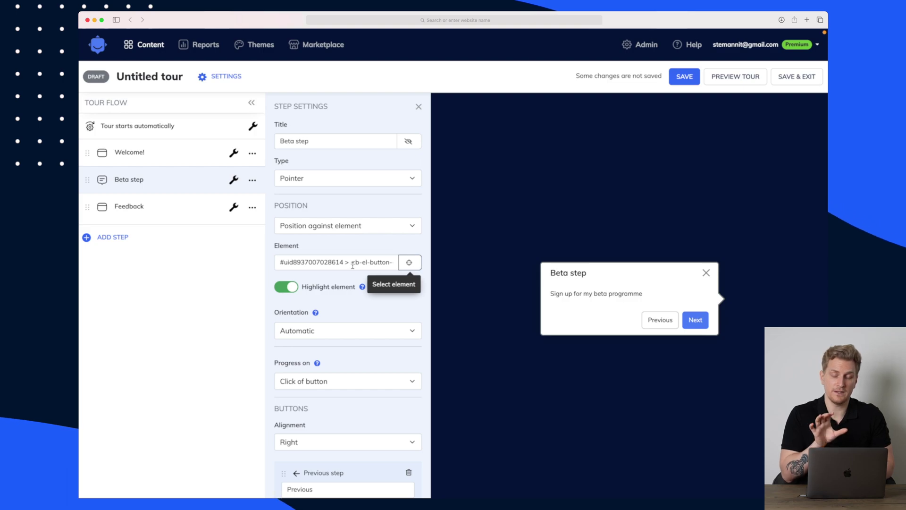
pyautogui.scroll(-3, 353, 265)
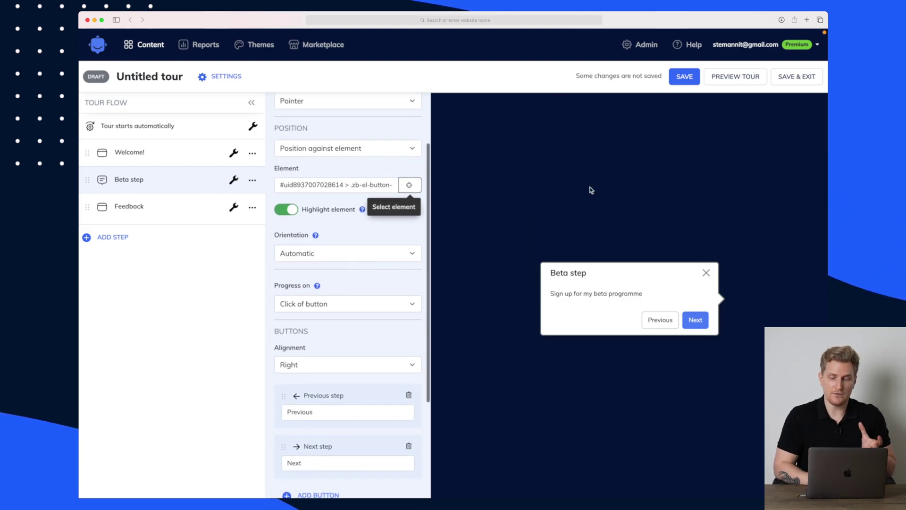
pyautogui.click(685, 76)
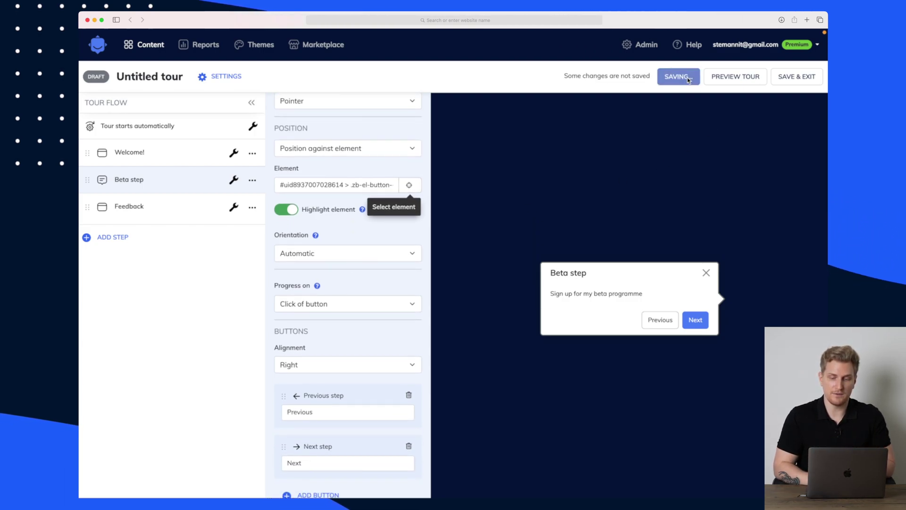
# Save and exit the tour editor, leaving the new tour as a Draft.
pyautogui.click(798, 77)
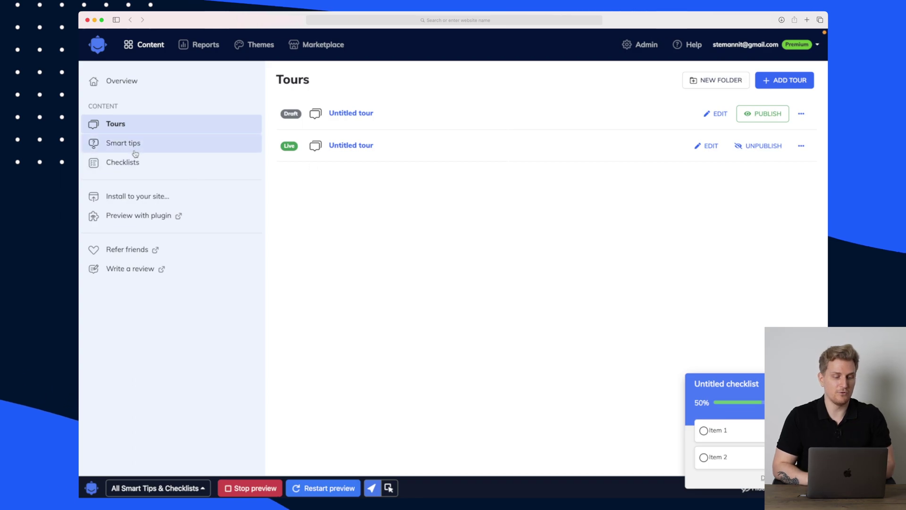
# Add a new smart tip set and load kolekti.io to pick the tip's element.
pyautogui.click(113, 143)
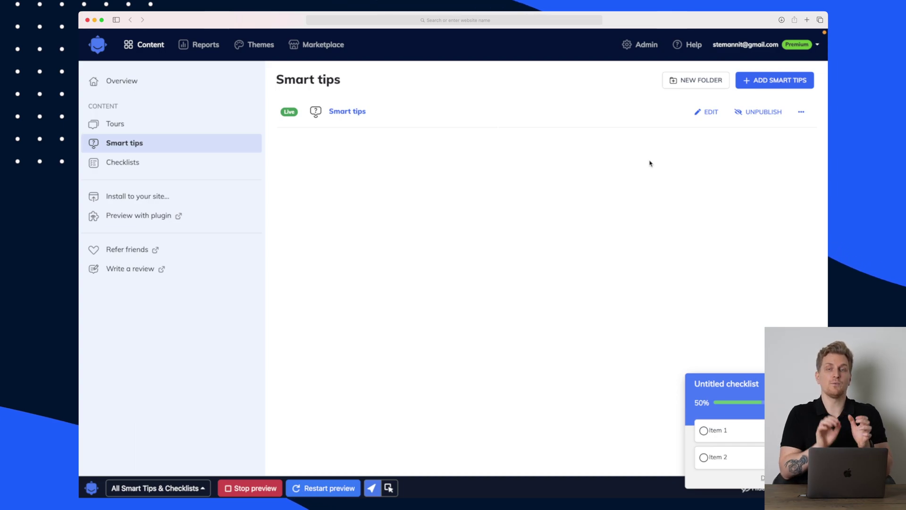
pyautogui.click(764, 80)
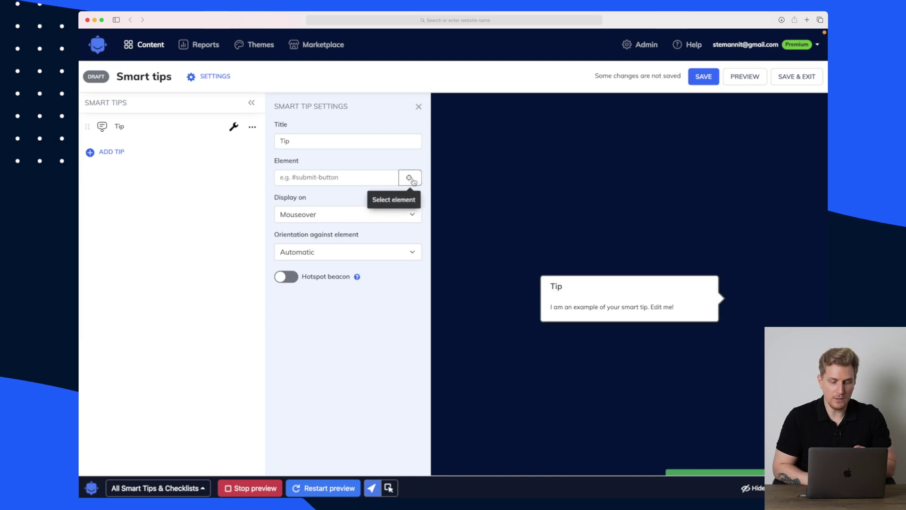
pyautogui.click(410, 179)
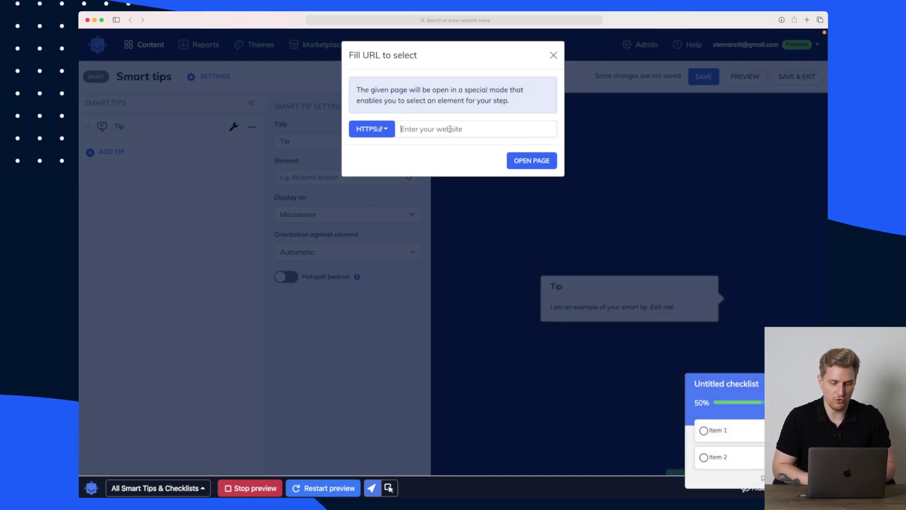
pyautogui.write('kolekti.io')
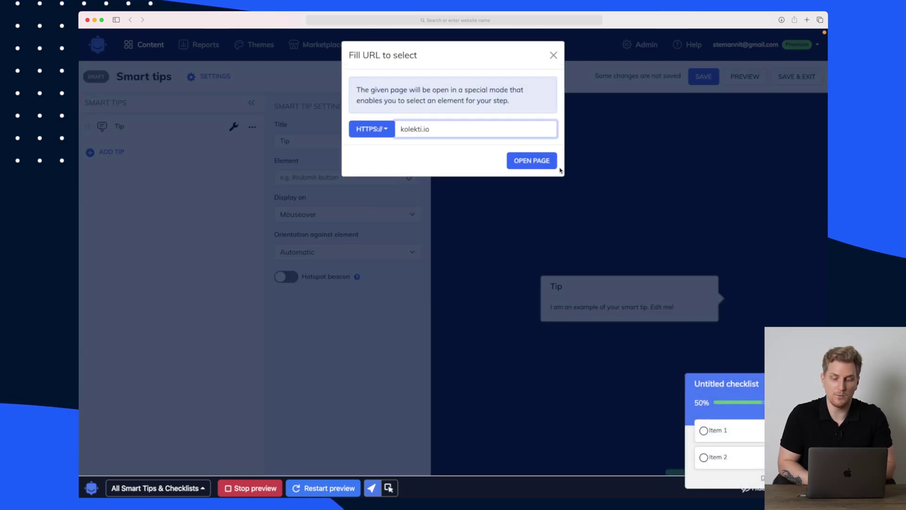
pyautogui.click(555, 167)
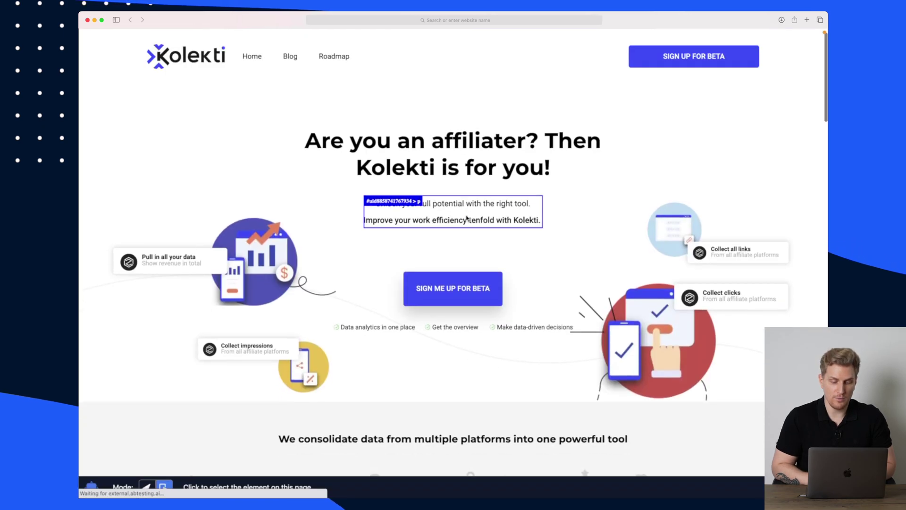
pyautogui.scroll(-10, 466, 218)
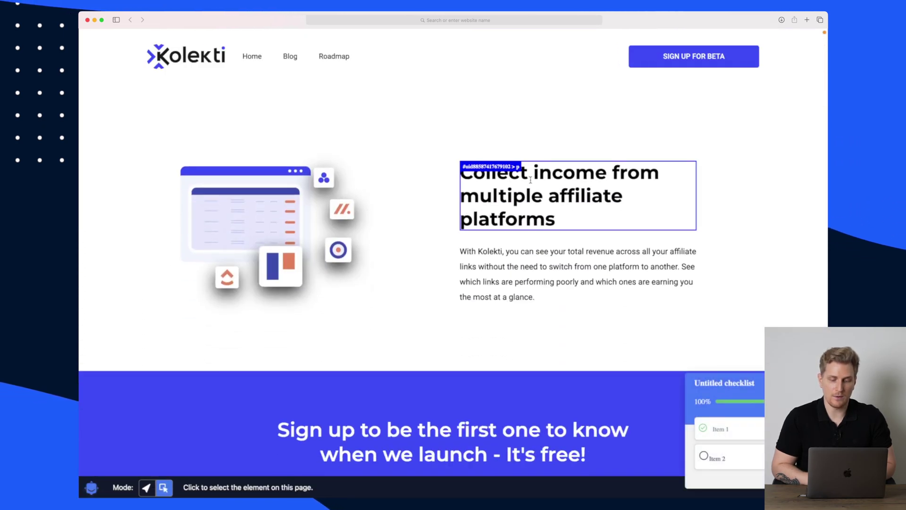
# Attach the tip to the affiliate-platforms heading and change its body to 'It's so important you read this.'.
pyautogui.click(531, 180)
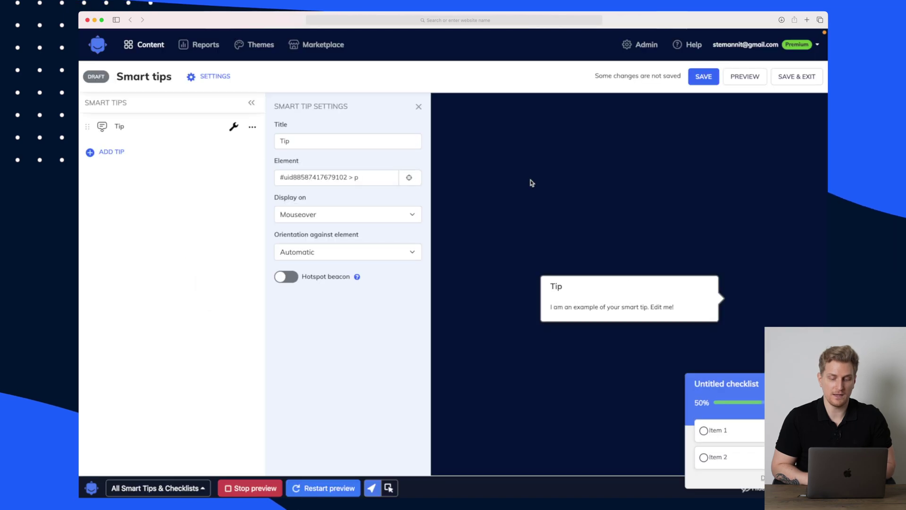
pyautogui.doubleClick(303, 142)
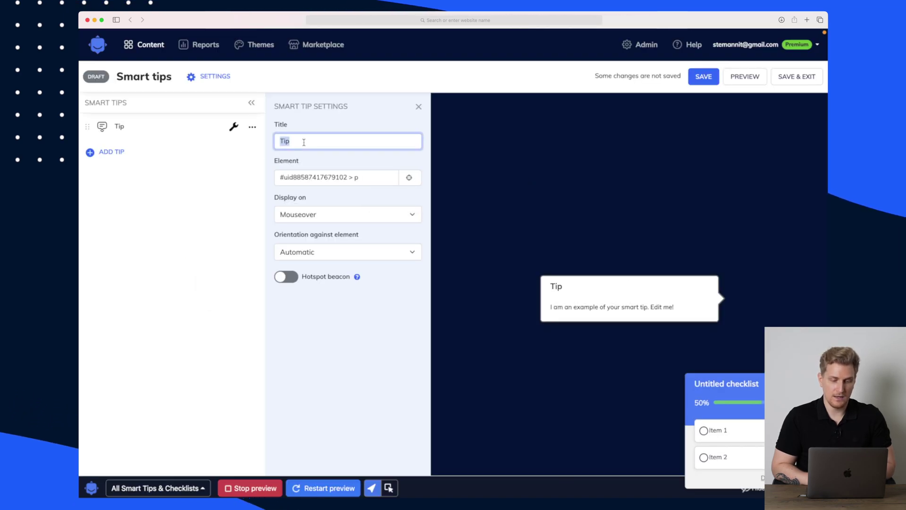
pyautogui.click(610, 303)
pyautogui.tripleClick(608, 306)
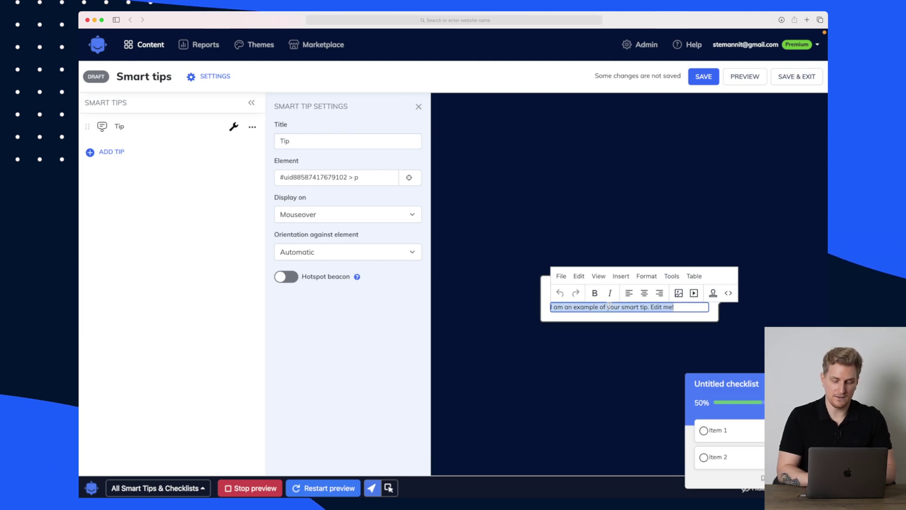
pyautogui.write("It's so")
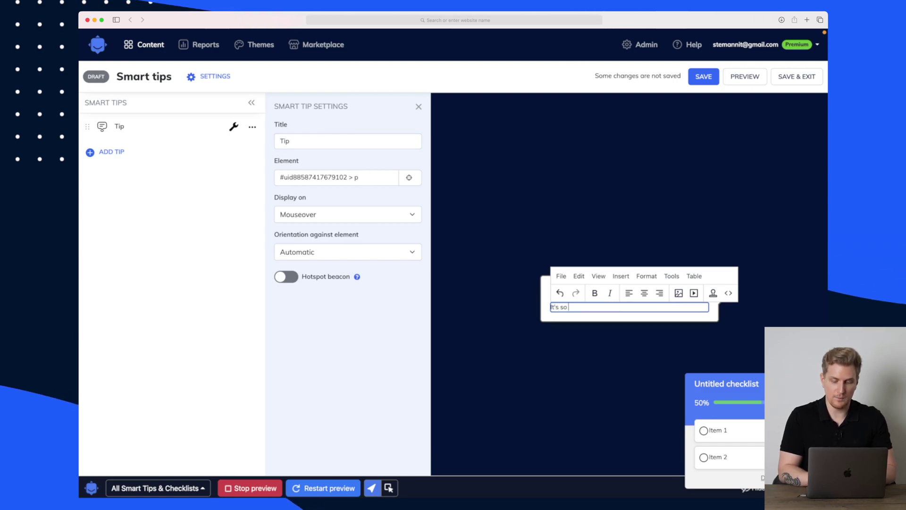
pyautogui.write(' impor')
pyautogui.write('tant you read this.')
pyautogui.click(325, 252)
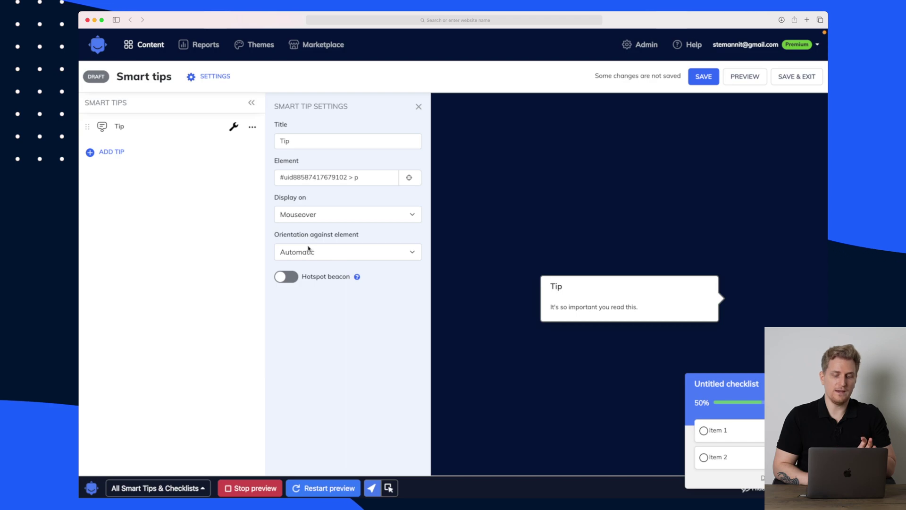
# Keep the tip's orientation set to Automatic.
pyautogui.click(309, 251)
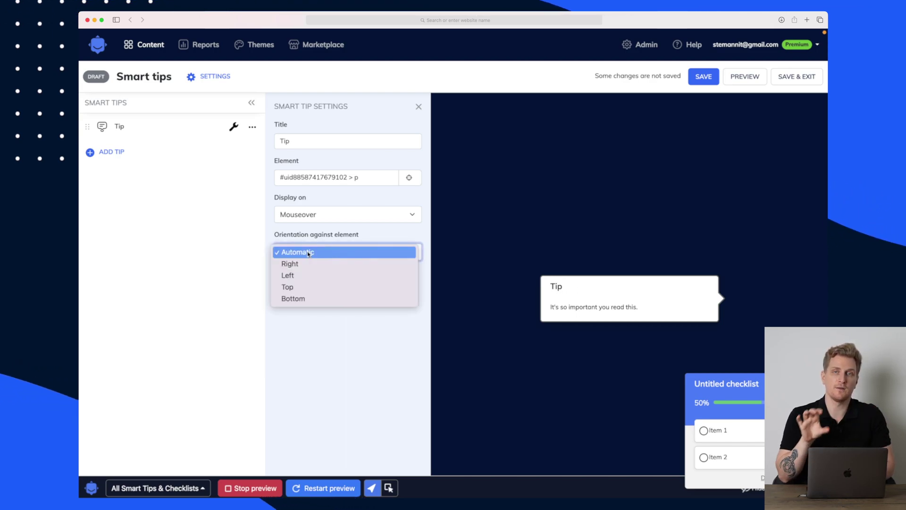
pyautogui.click(309, 374)
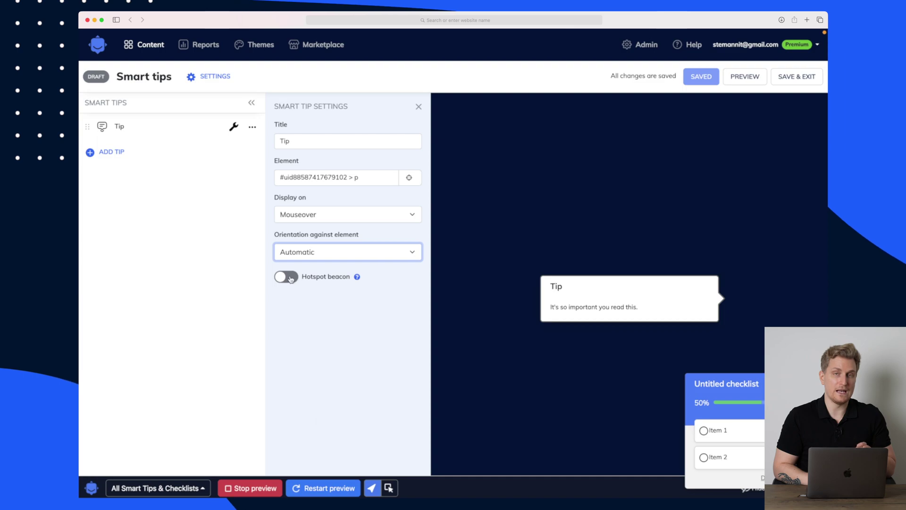
pyautogui.moveTo(357, 278)
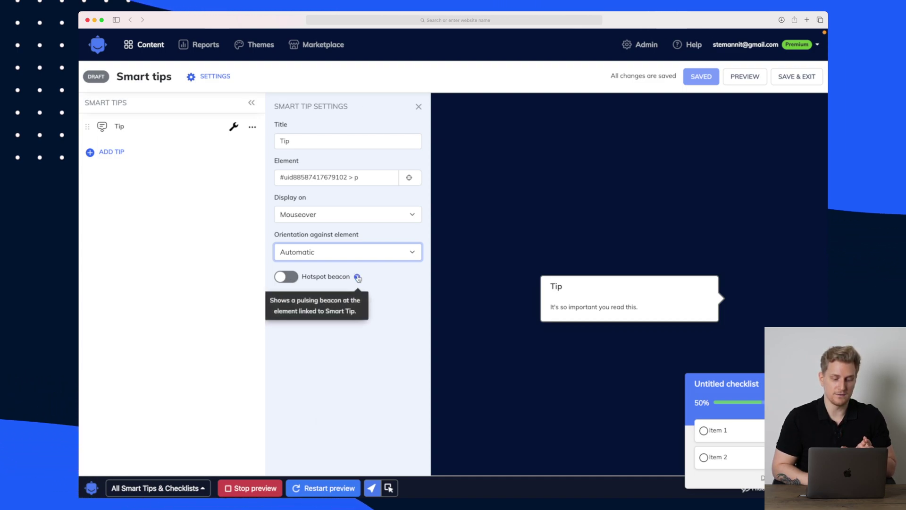
# Enable the hotspot beacon, save the tip, and preview it on kolekti.io.
pyautogui.click(284, 281)
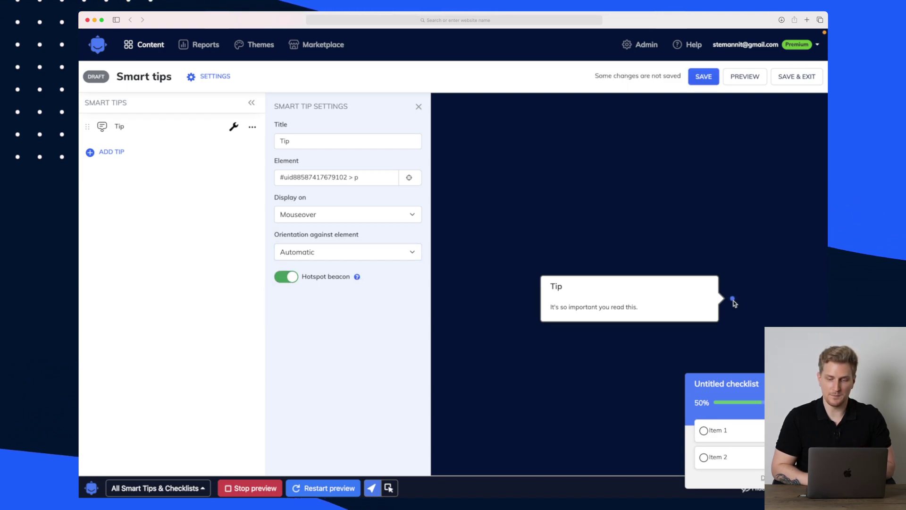
pyautogui.click(704, 77)
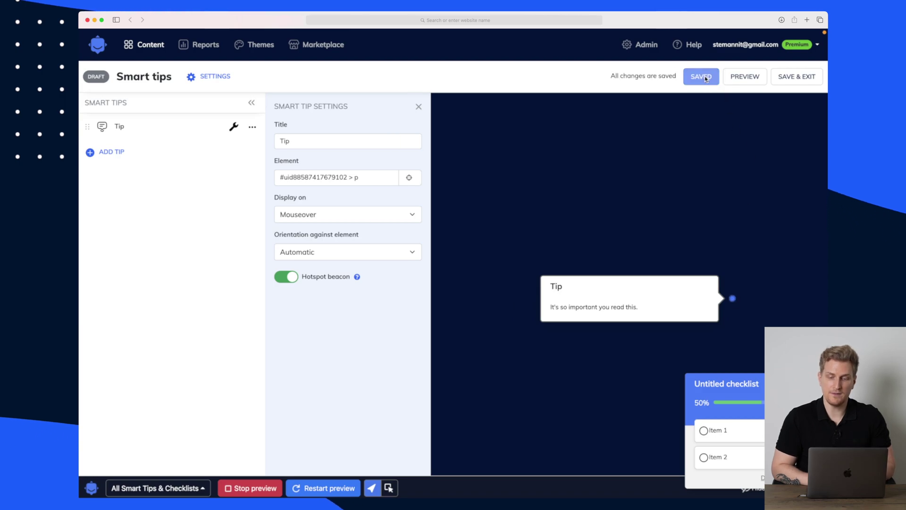
pyautogui.click(747, 78)
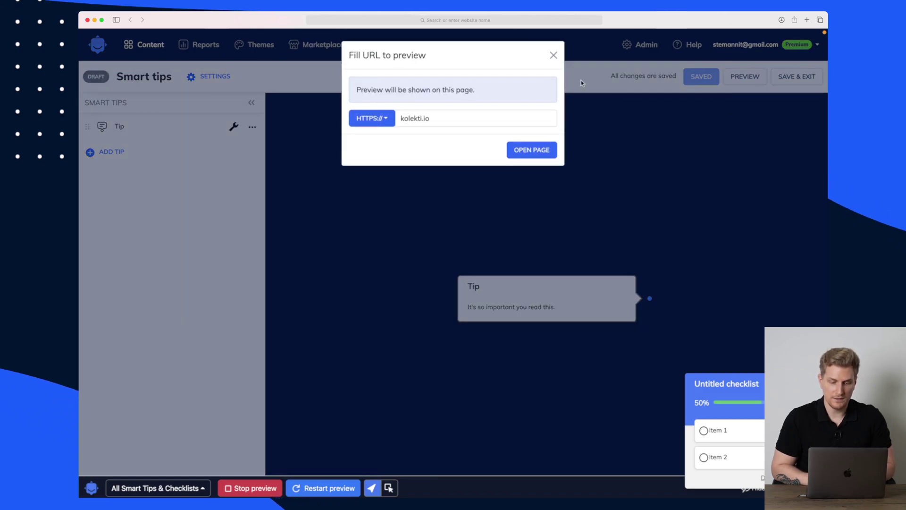
pyautogui.click(536, 149)
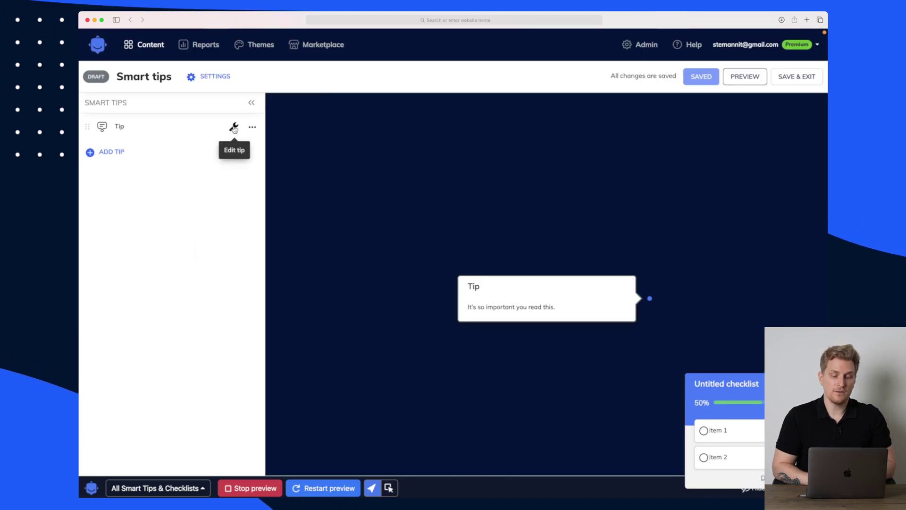
# Set the smart tips group theme to YouTube video and save the group settings.
pyautogui.click(234, 127)
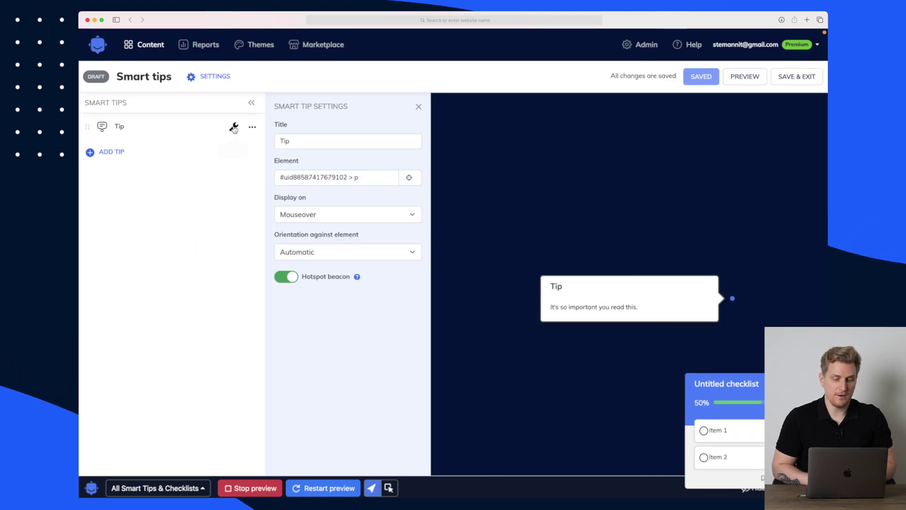
pyautogui.click(220, 81)
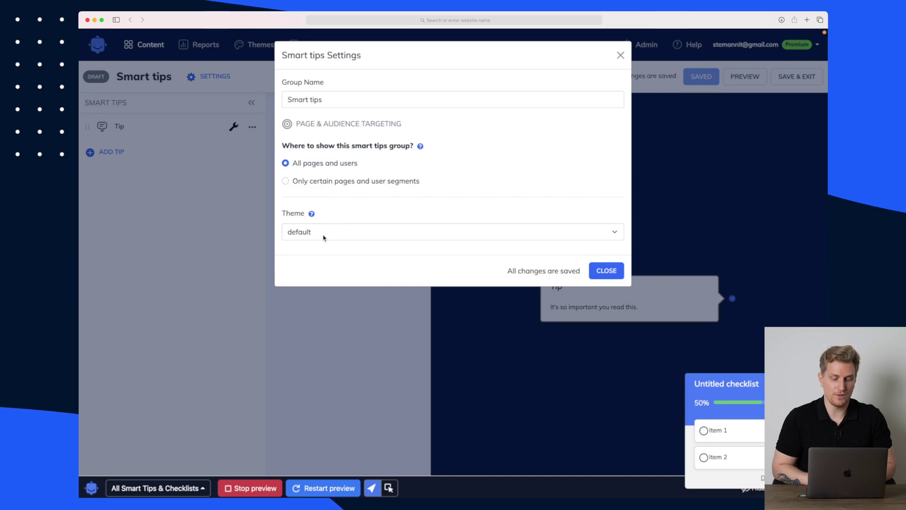
pyautogui.click(324, 236)
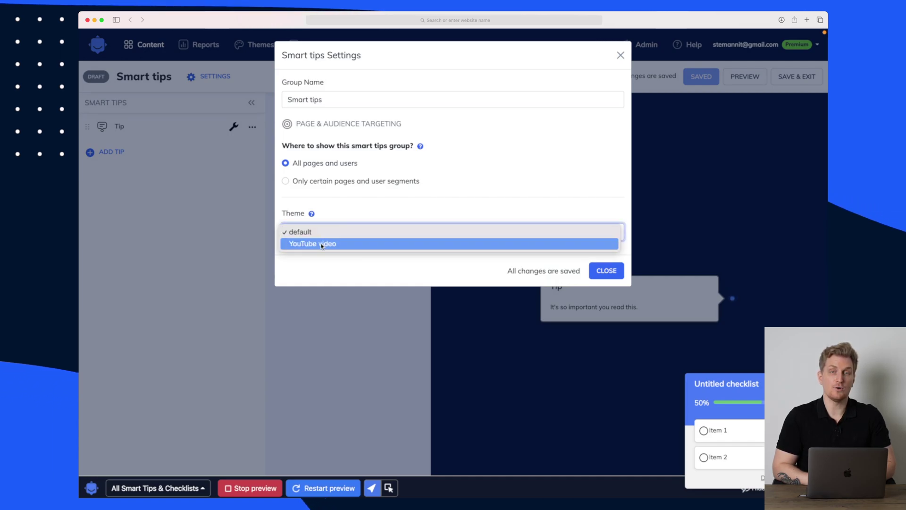
pyautogui.click(321, 245)
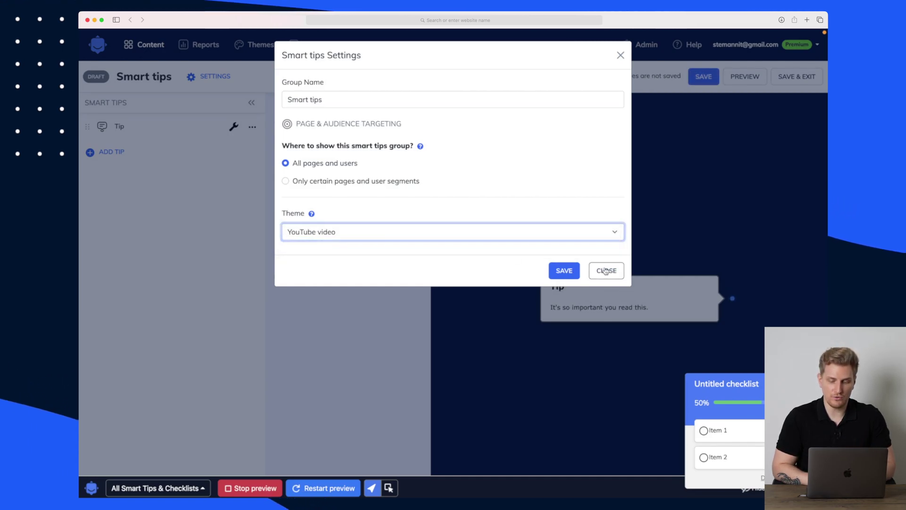
pyautogui.click(553, 268)
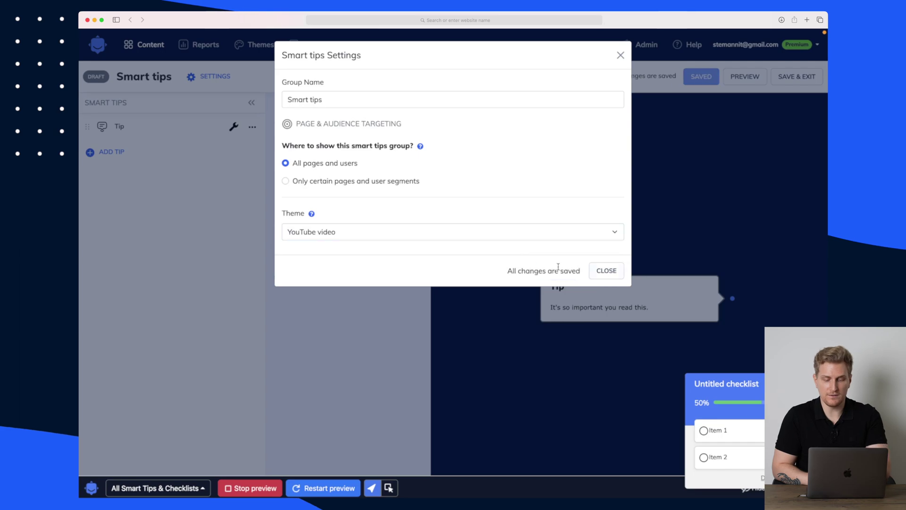
pyautogui.click(606, 271)
pyautogui.doubleClick(552, 288)
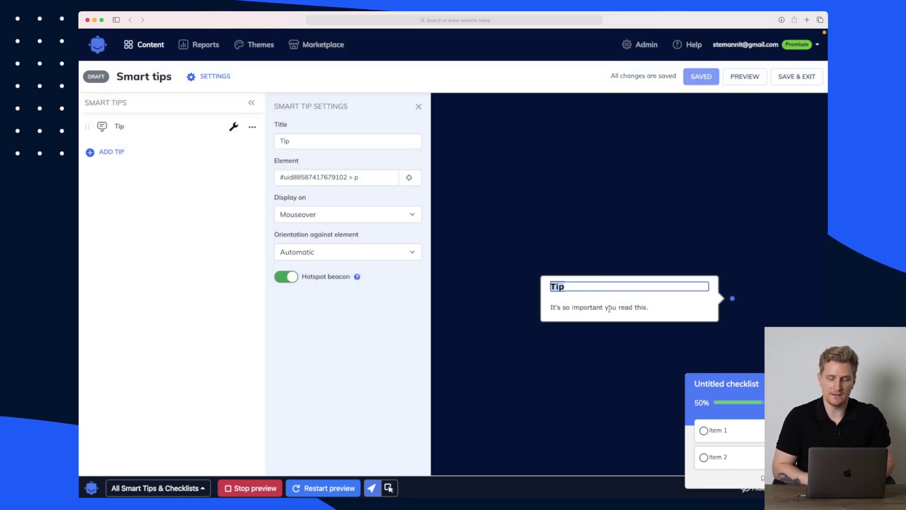
pyautogui.click(549, 296)
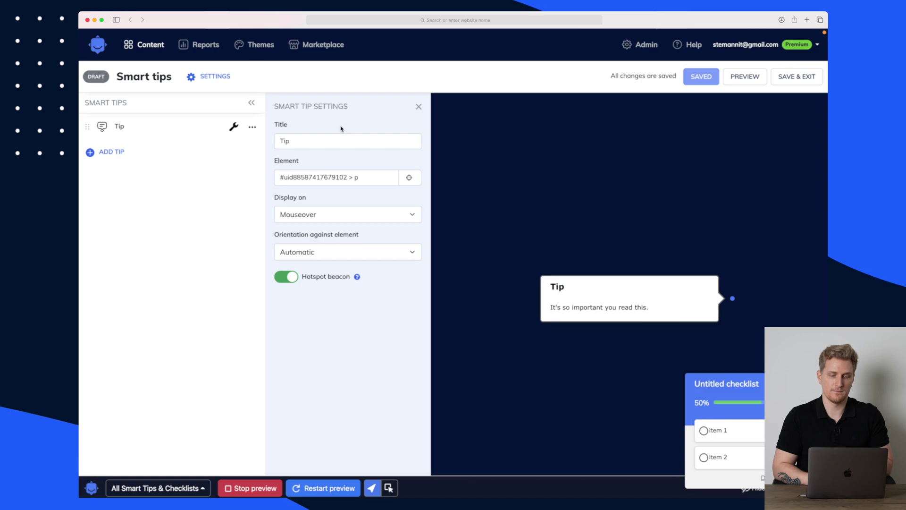
# Open the YouTube video theme, keep Verdana as title font, and inspect its Custom CSS.
pyautogui.click(257, 50)
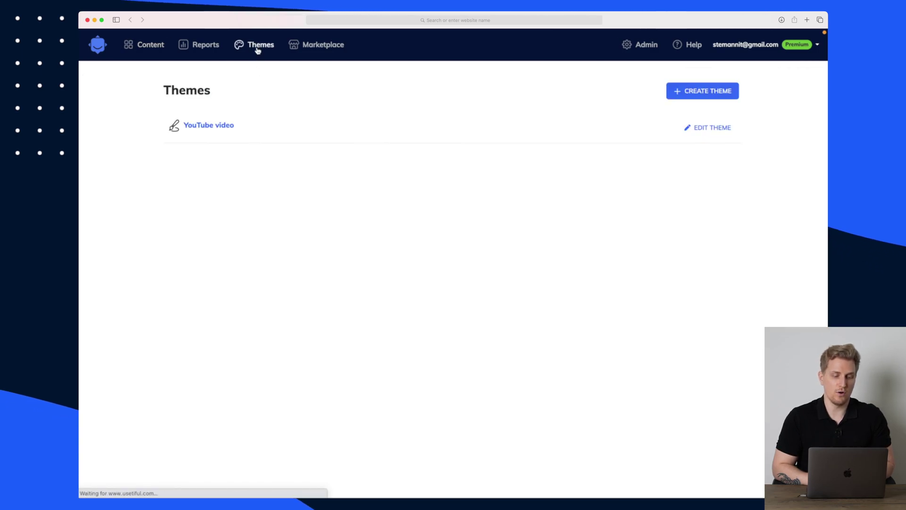
pyautogui.click(218, 126)
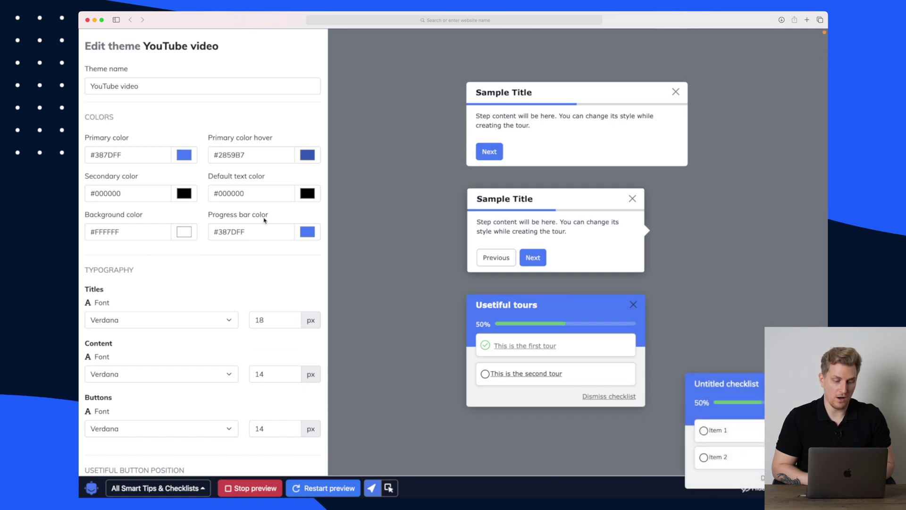
pyautogui.scroll(-3, 264, 220)
pyautogui.scroll(-3, 162, 202)
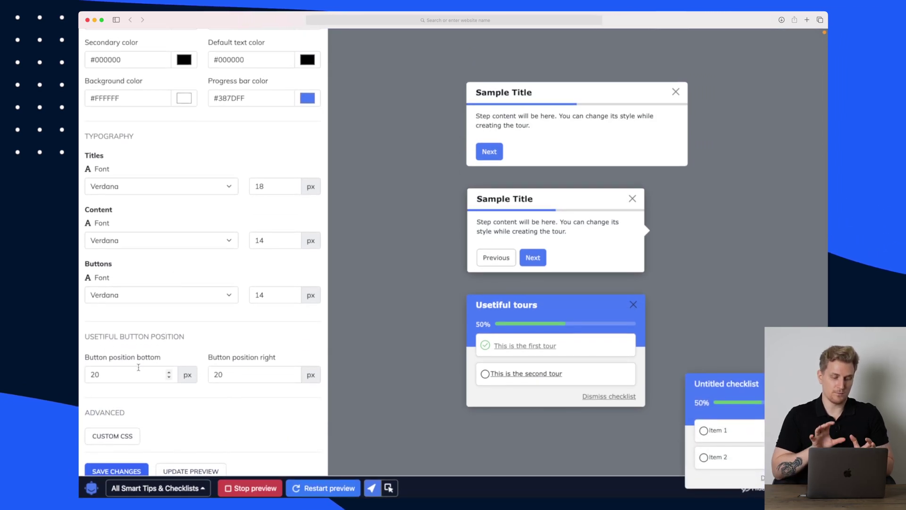
pyautogui.click(167, 187)
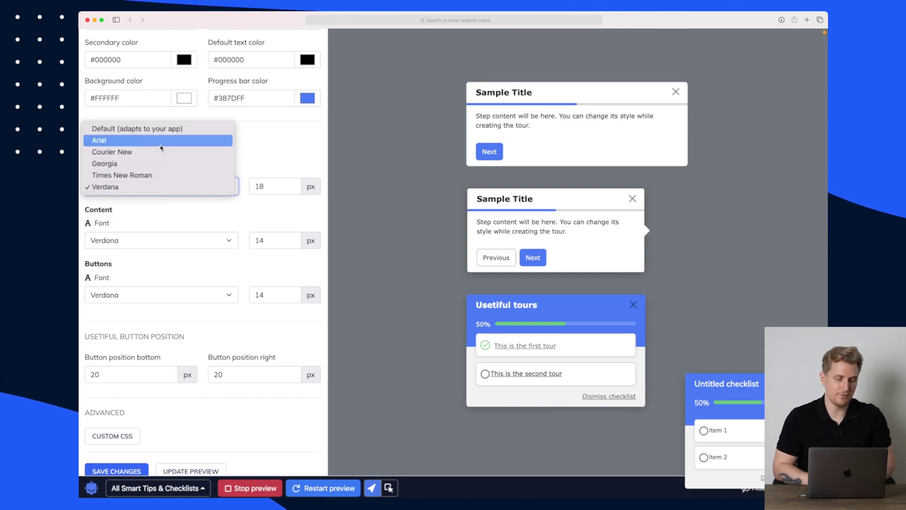
pyautogui.click(267, 147)
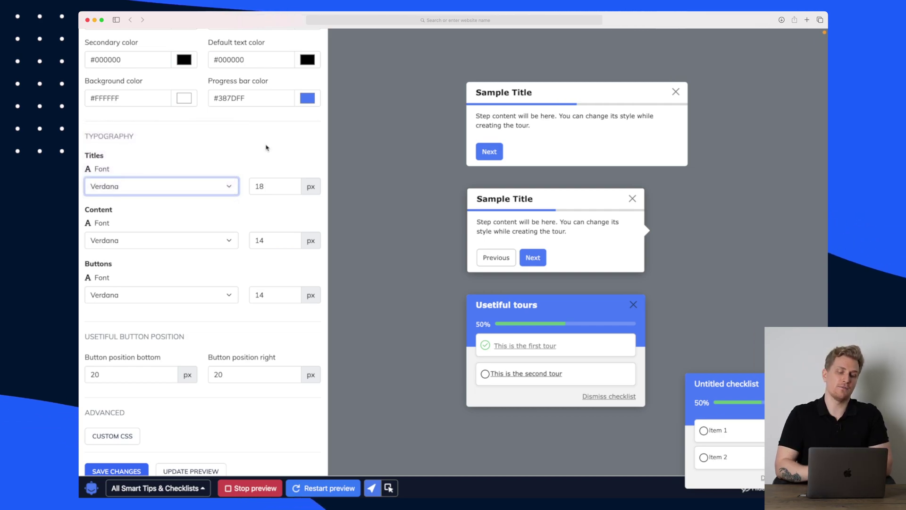
pyautogui.click(125, 435)
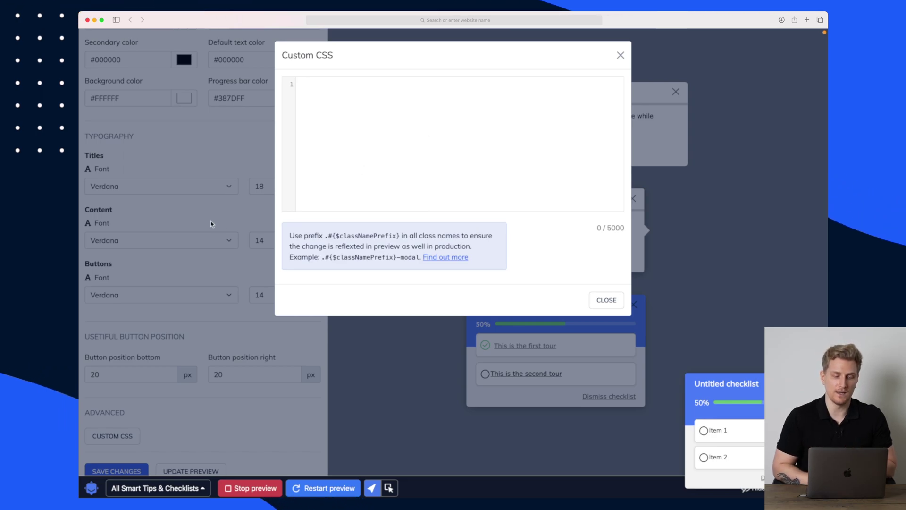
pyautogui.click(620, 55)
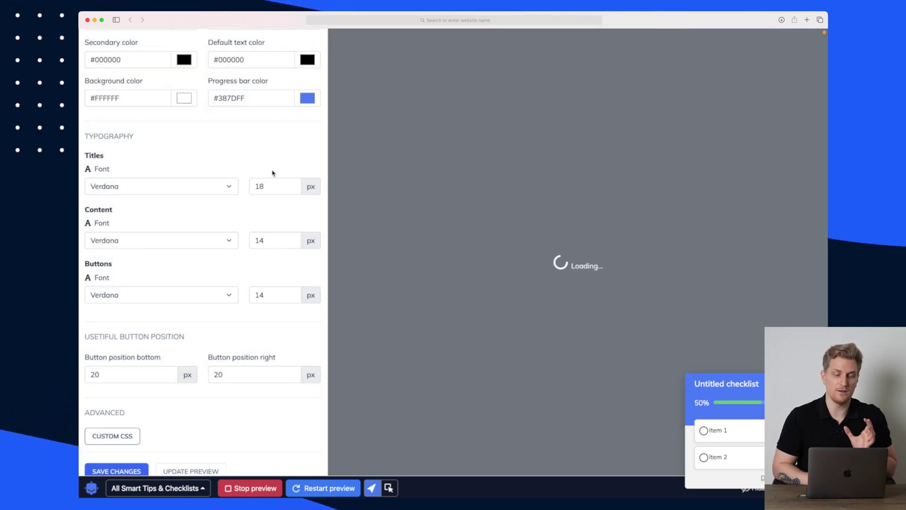
pyautogui.scroll(3, 272, 173)
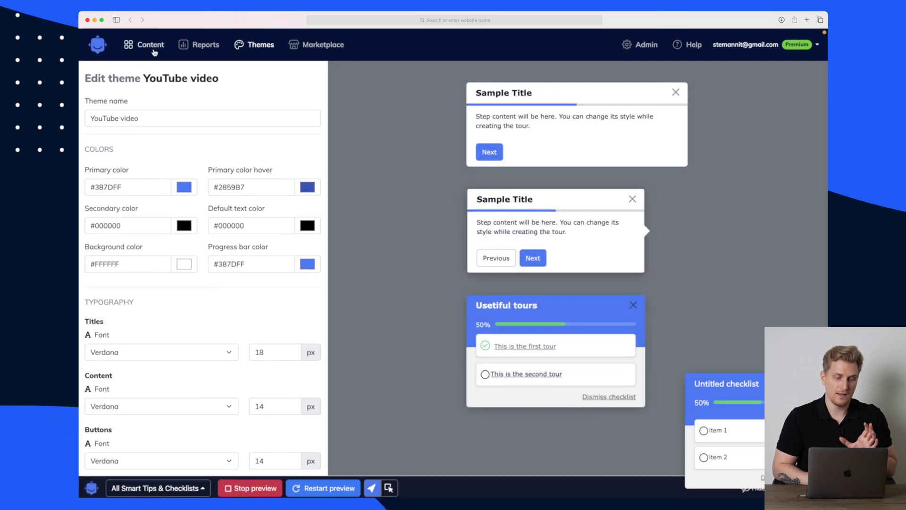
# Add a new Untitled checklist from the Checklists list.
pyautogui.click(152, 49)
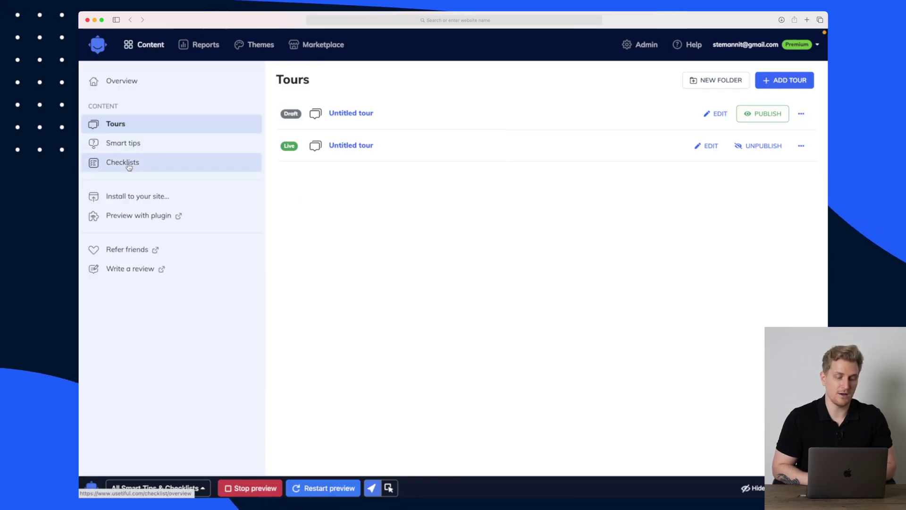
pyautogui.click(129, 166)
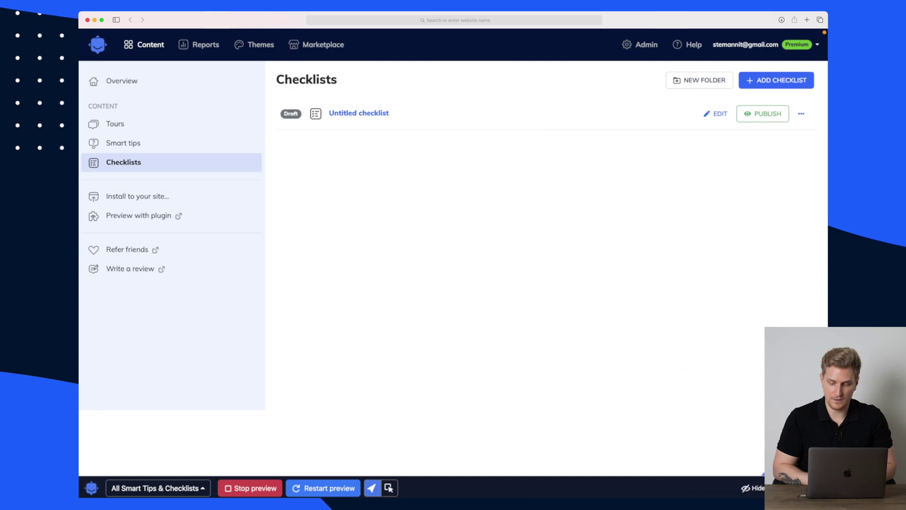
pyautogui.click(776, 81)
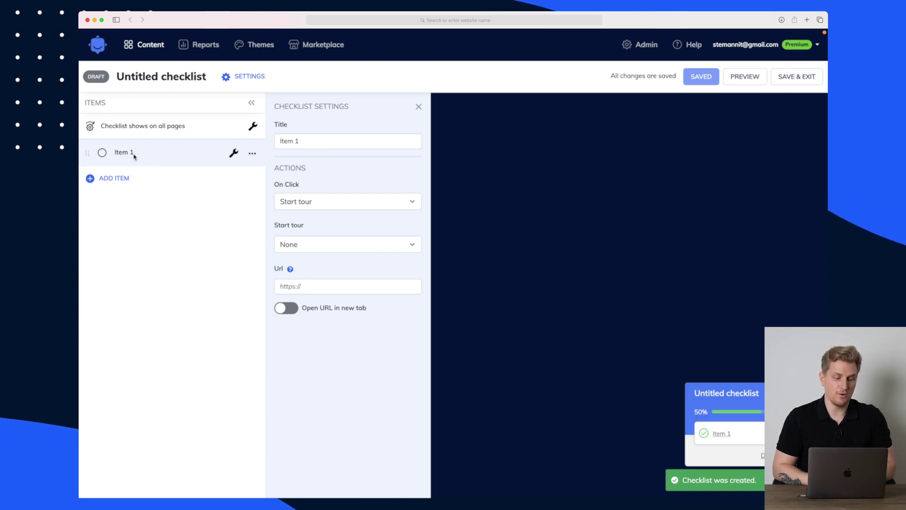
# Add two checklist items and rename Item 1 to 'Step 1', starting the first Untitled tour.
pyautogui.click(118, 178)
pyautogui.click(121, 211)
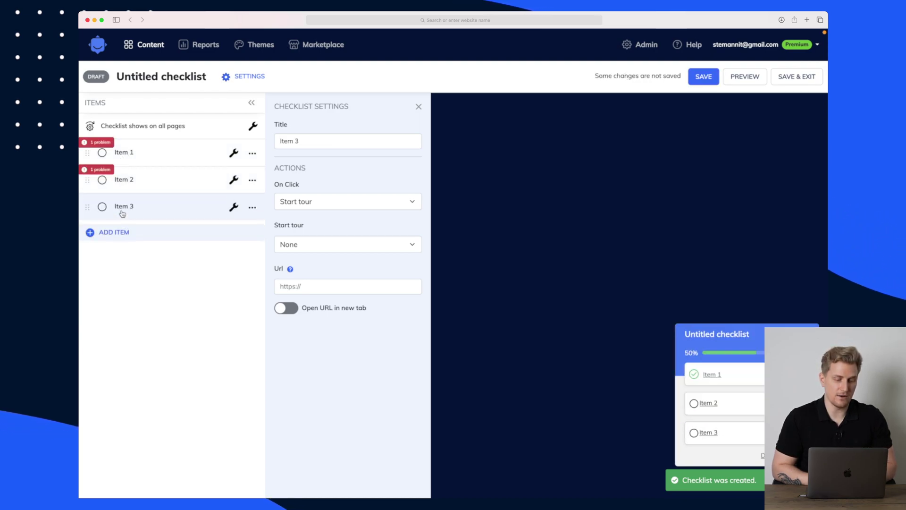
pyautogui.click(131, 160)
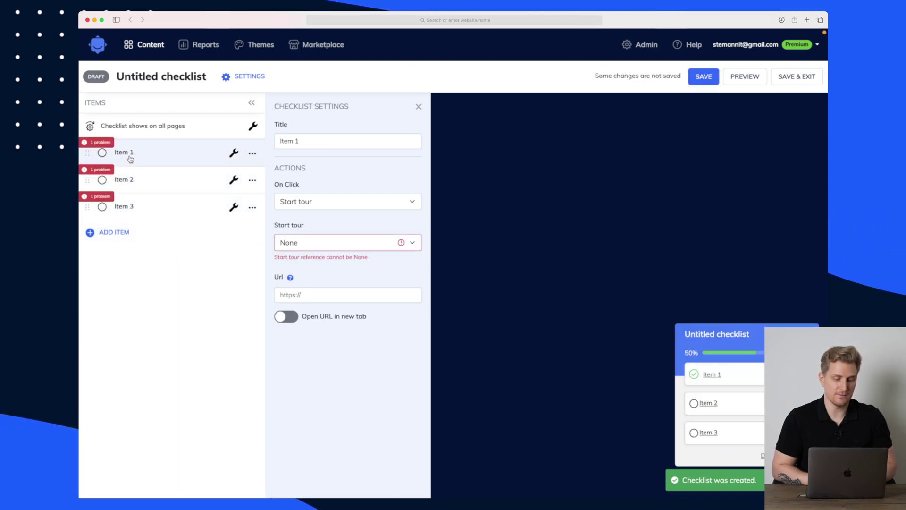
pyautogui.tripleClick(303, 138)
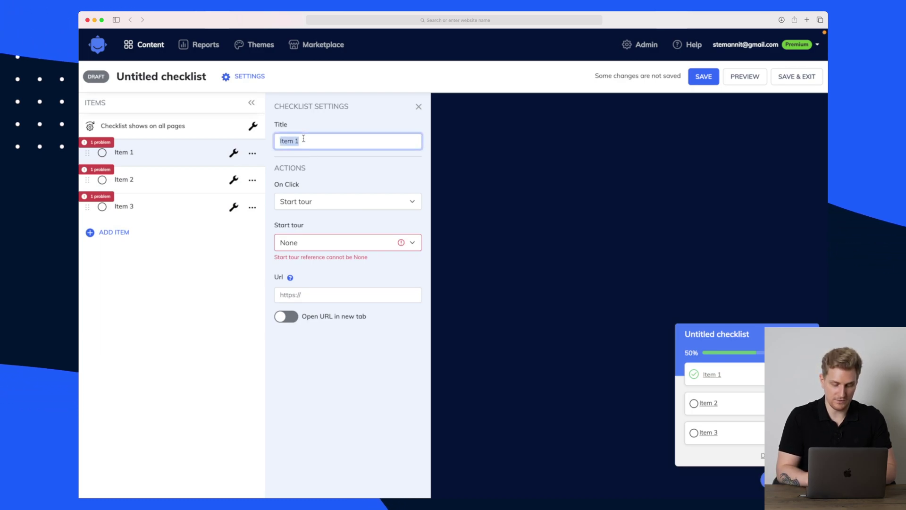
pyautogui.write('Step 1')
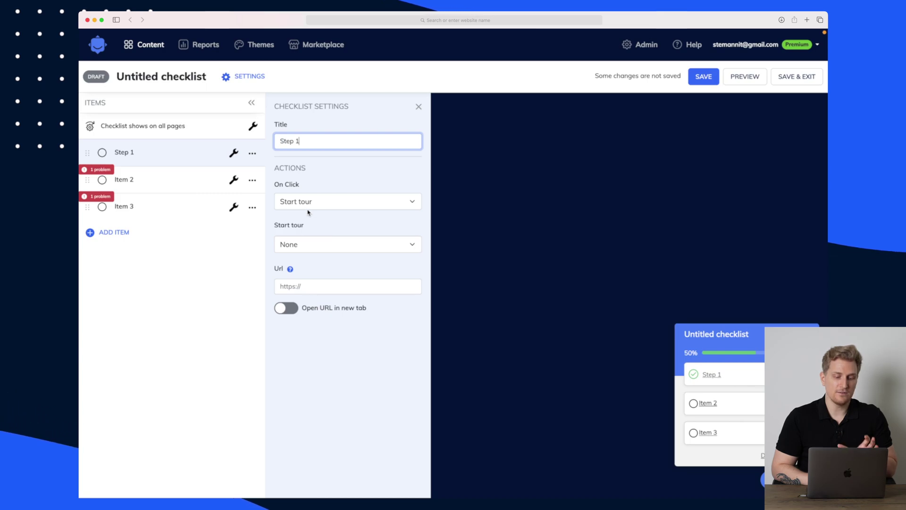
pyautogui.click(312, 246)
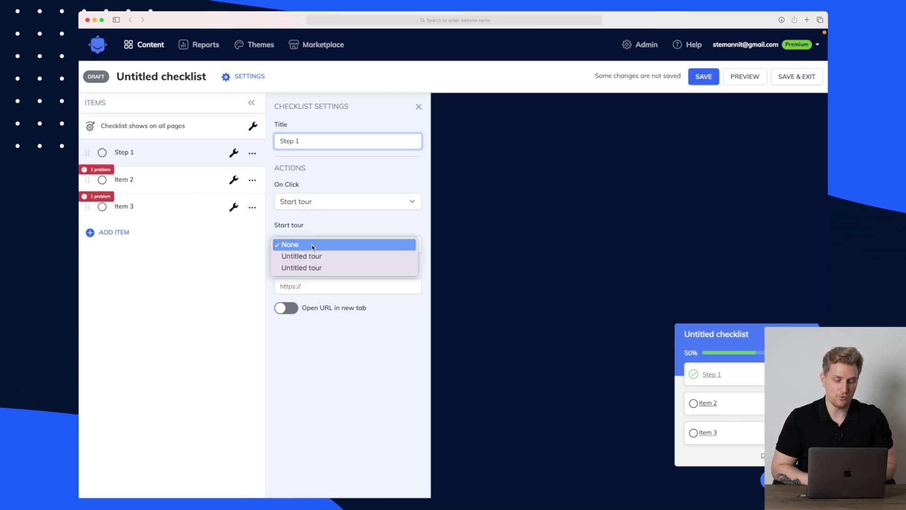
pyautogui.click(311, 254)
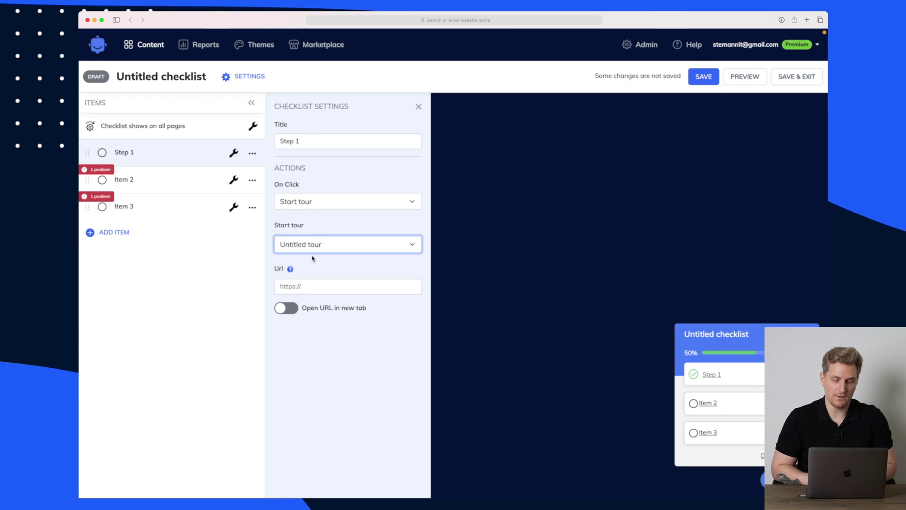
pyautogui.click(321, 198)
pyautogui.click(314, 213)
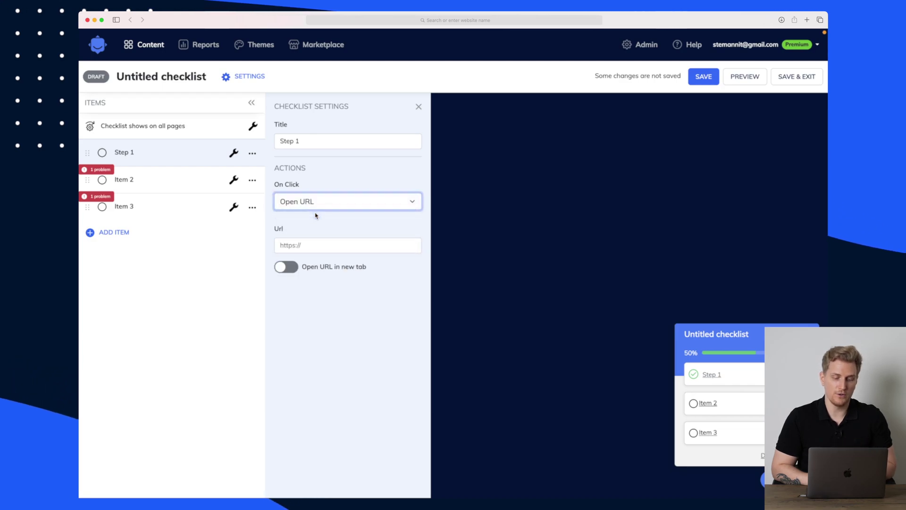
pyautogui.click(315, 206)
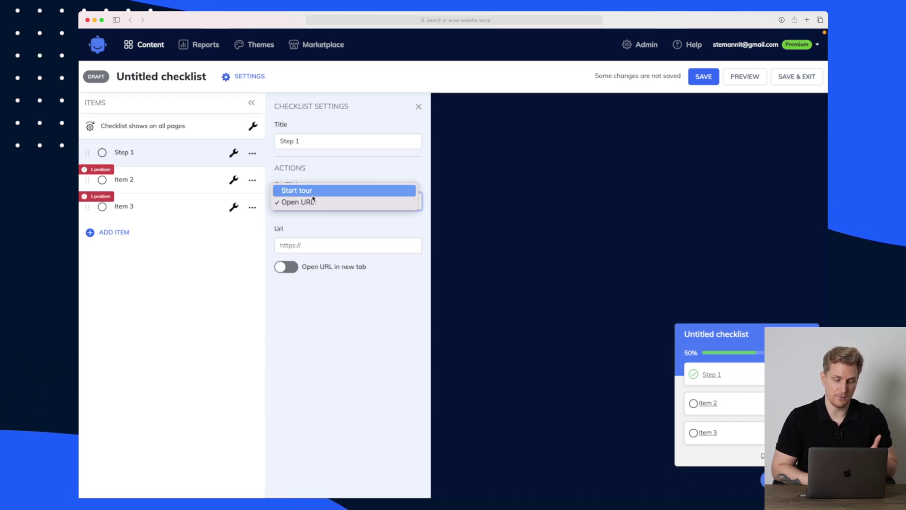
pyautogui.click(301, 189)
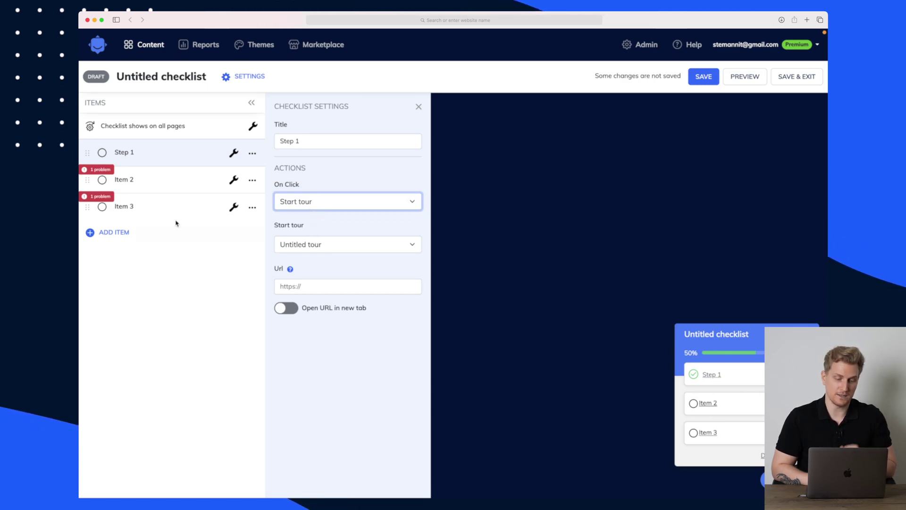
# Set Item 2's click action to Open URL.
pyautogui.click(133, 190)
pyautogui.click(362, 201)
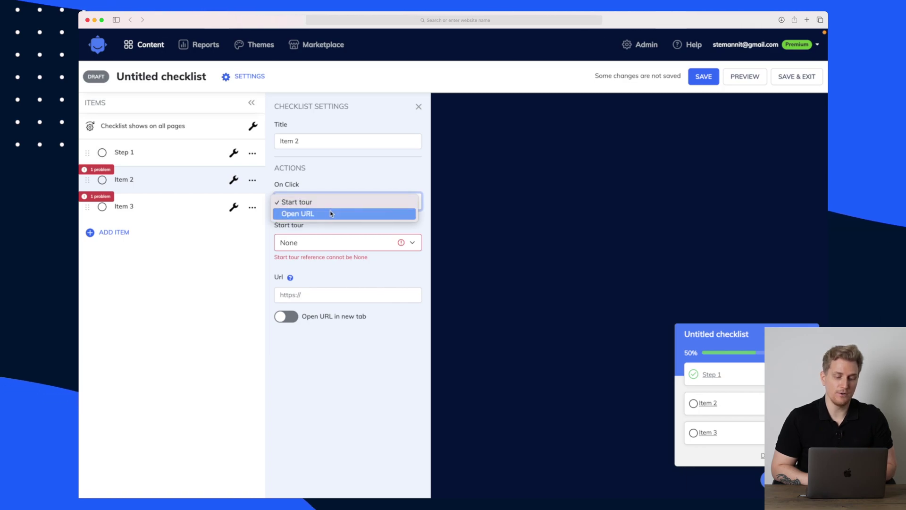
pyautogui.click(331, 214)
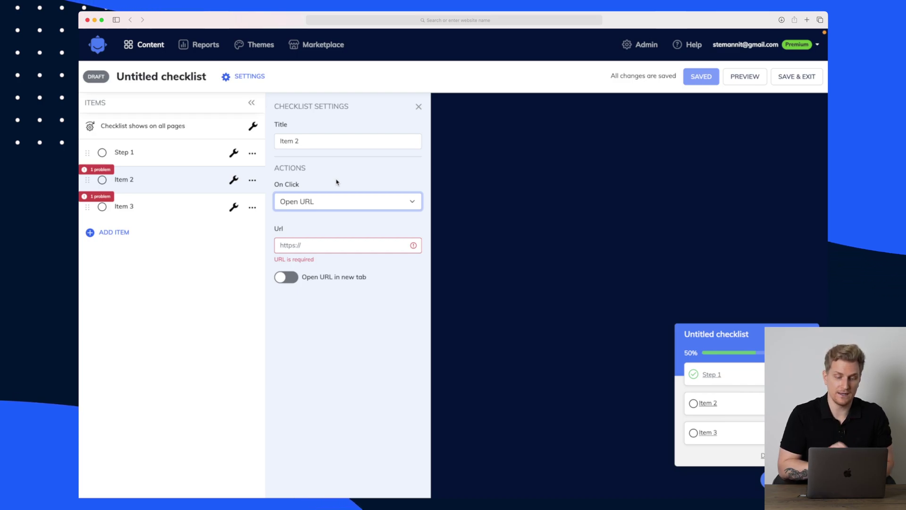
pyautogui.click(324, 201)
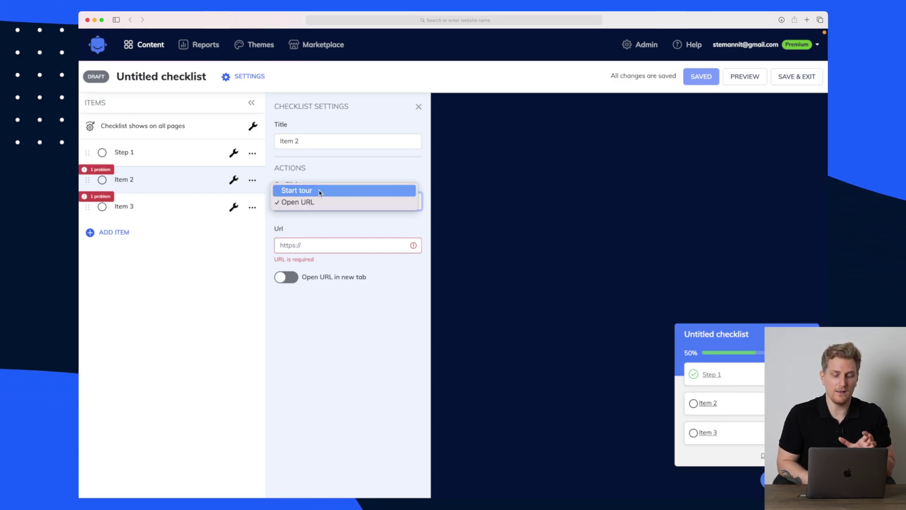
pyautogui.click(326, 176)
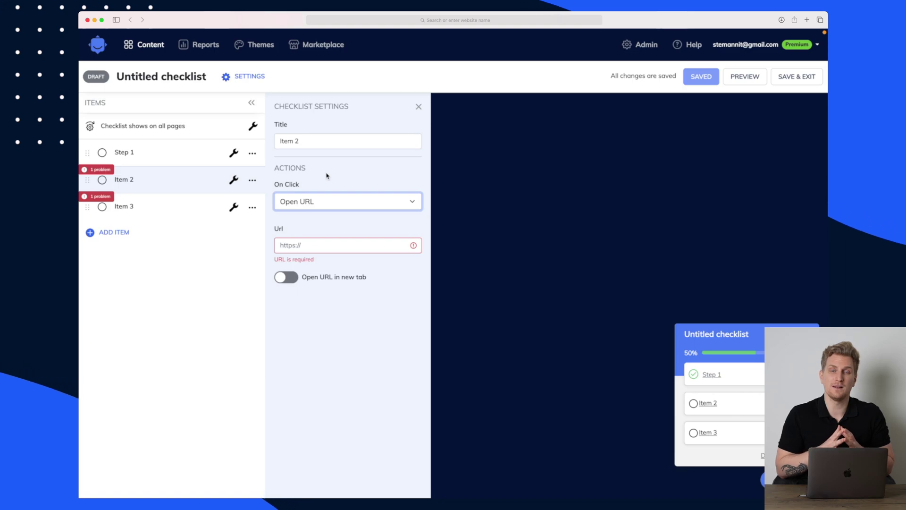
pyautogui.click(202, 47)
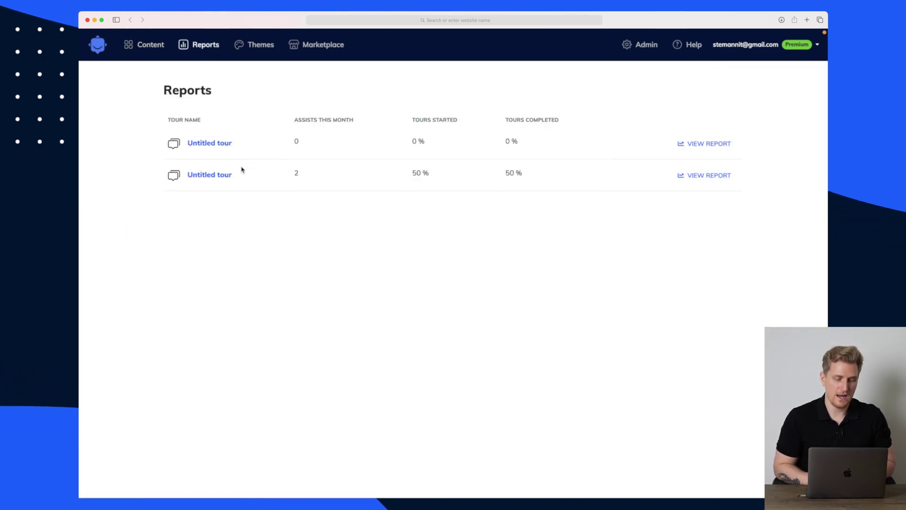
# Open the second Untitled tour's report and note 50% started and 50% completed.
pyautogui.click(222, 176)
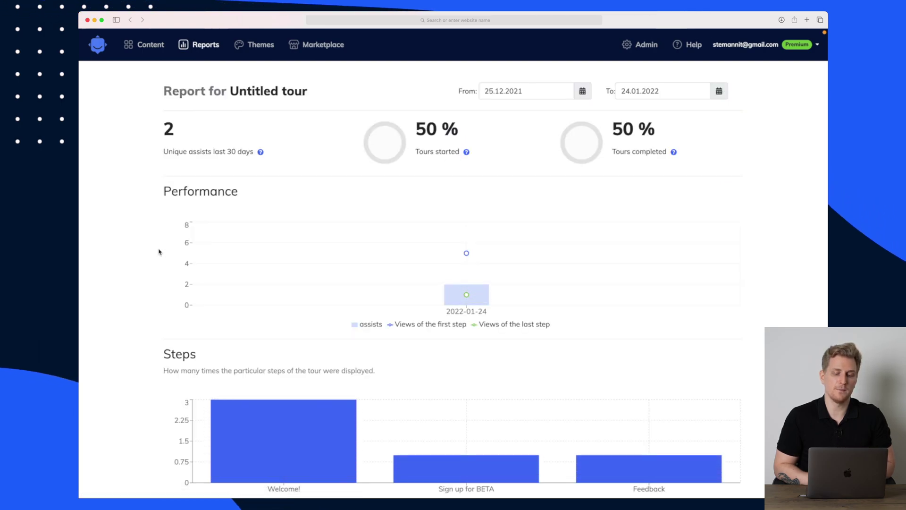
pyautogui.scroll(-1, 142, 213)
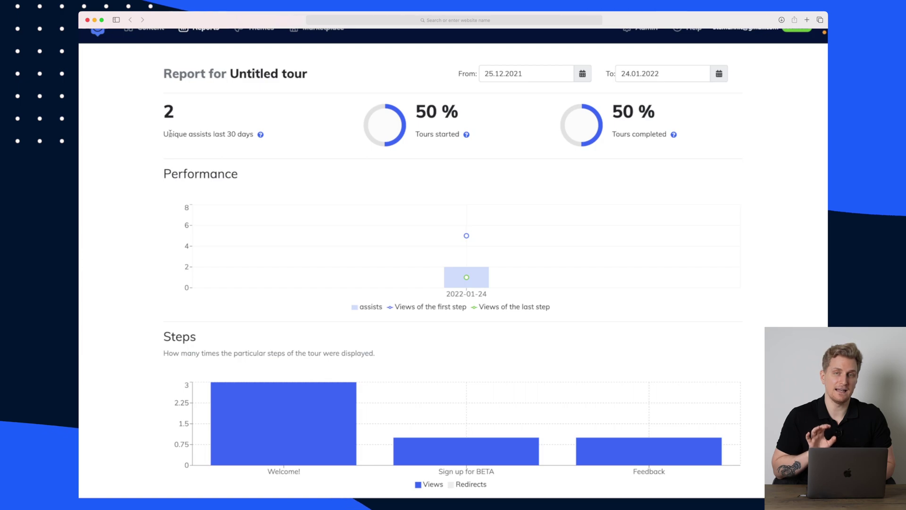
pyautogui.scroll(-1, 170, 133)
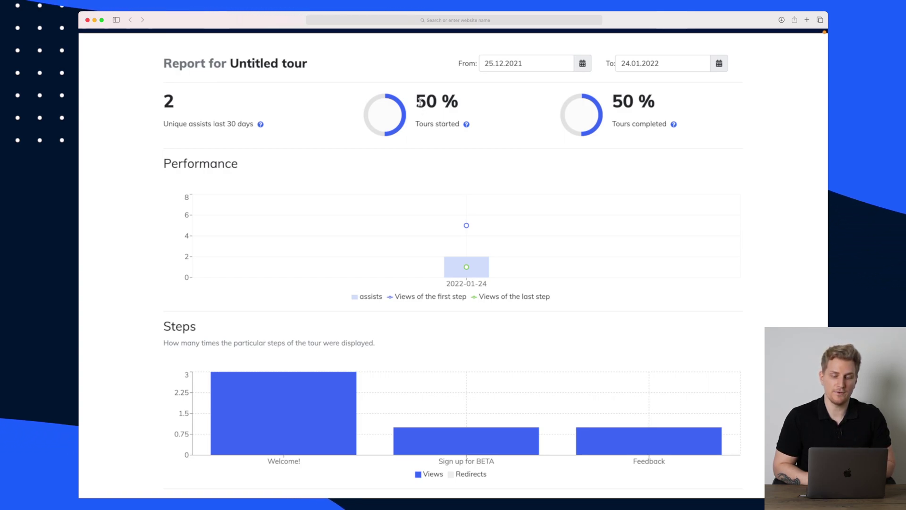
pyautogui.moveTo(420, 101); pyautogui.dragTo(451, 102)
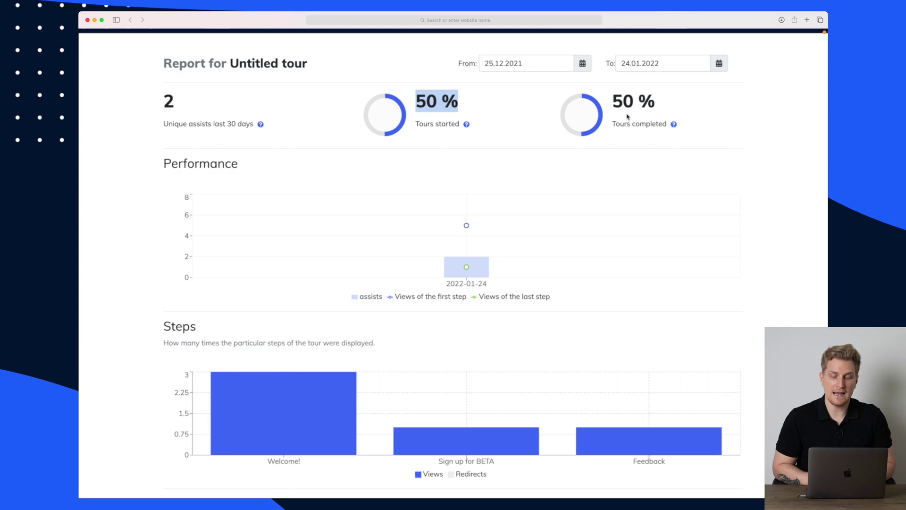
pyautogui.moveTo(618, 106); pyautogui.dragTo(674, 108)
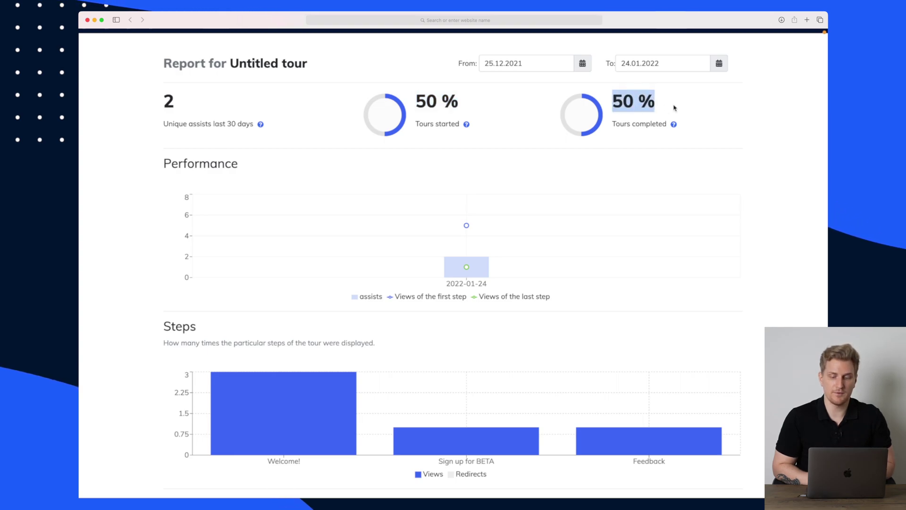
# Review the Performance, Steps (Welcome! 3, Sign up for BETA 1, Feedback 1) and User Feedback charts.
pyautogui.scroll(-1, 468, 195)
pyautogui.moveTo(457, 244)
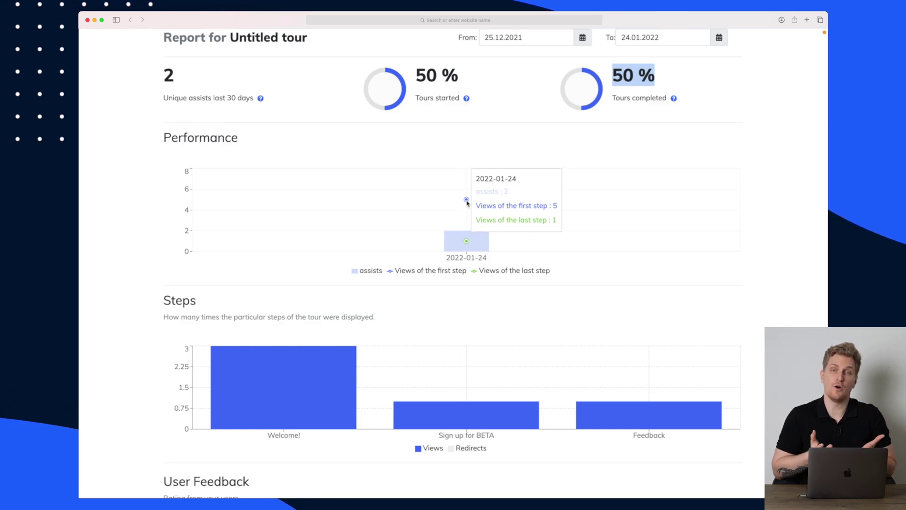
pyautogui.scroll(-2, 467, 203)
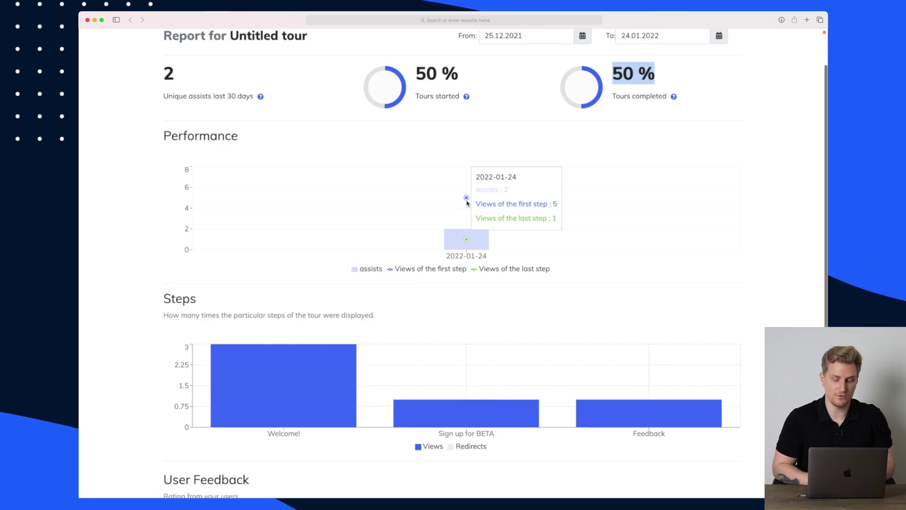
pyautogui.scroll(-4, 467, 203)
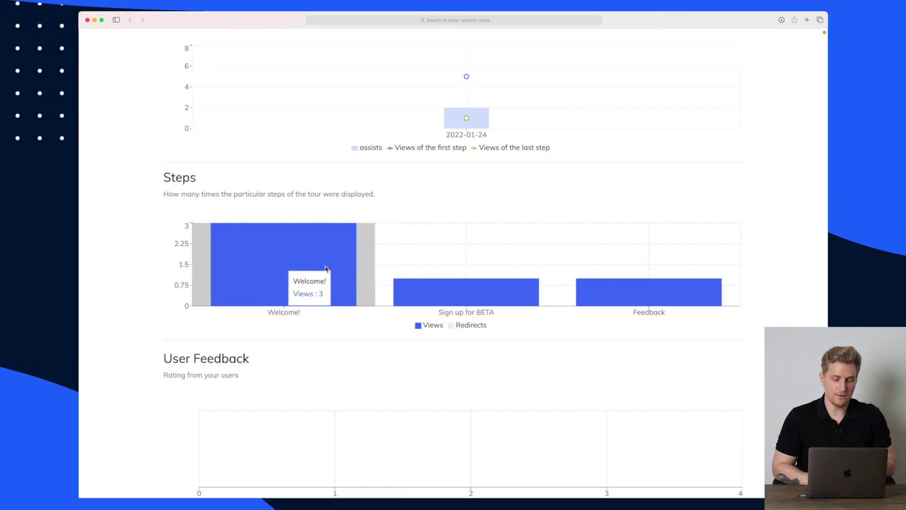
pyautogui.moveTo(458, 117)
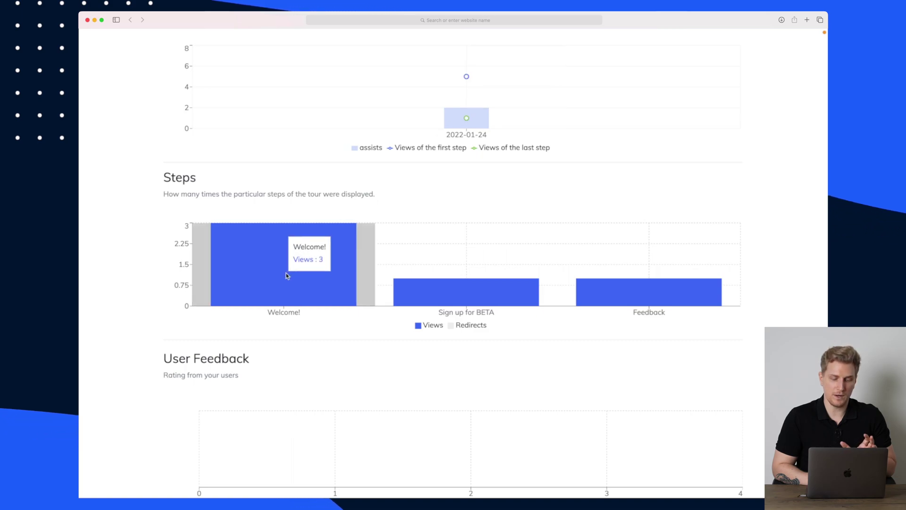
pyautogui.moveTo(456, 288)
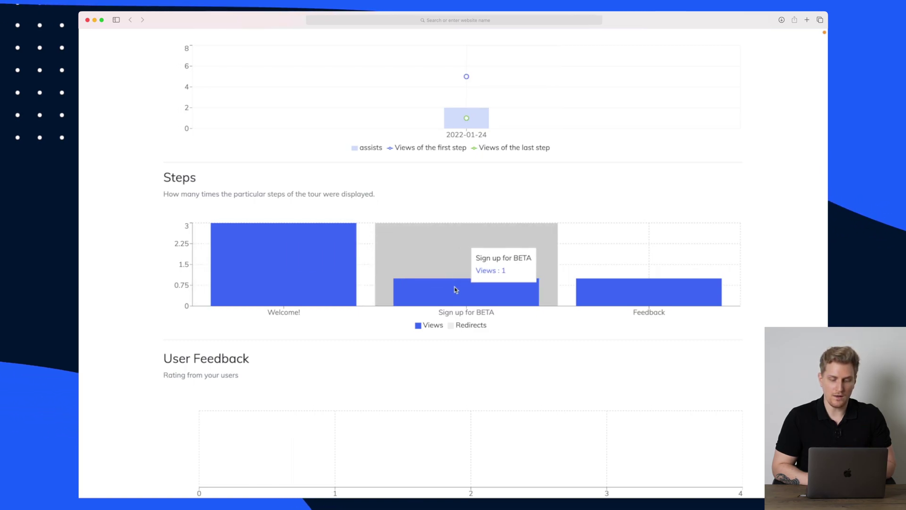
pyautogui.moveTo(634, 253)
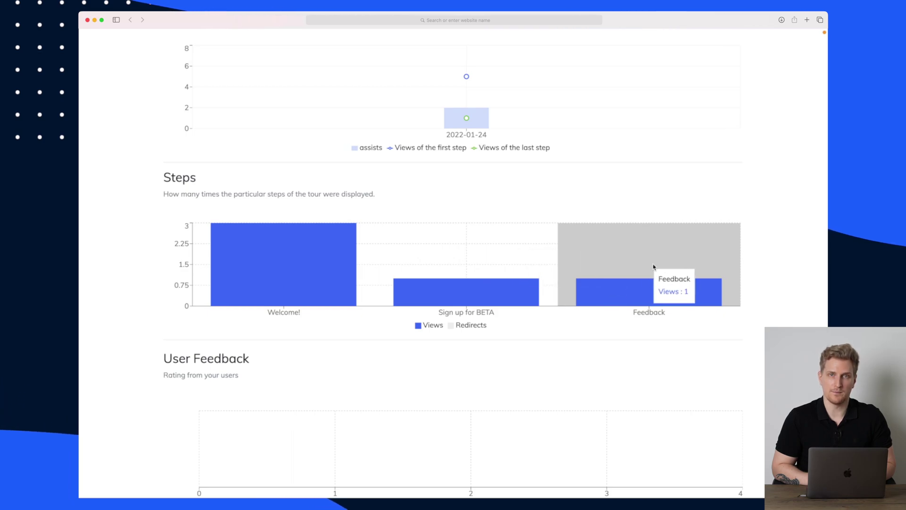
pyautogui.scroll(-3, 654, 266)
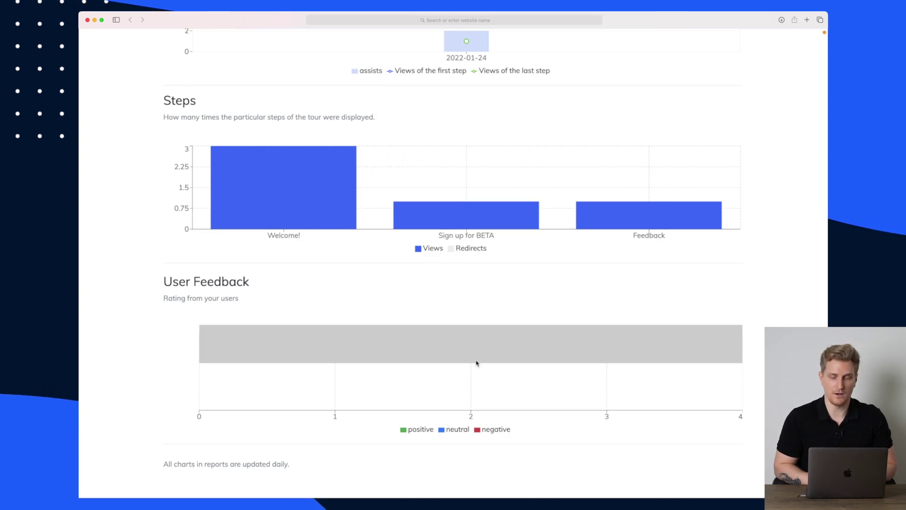
pyautogui.scroll(5, 476, 362)
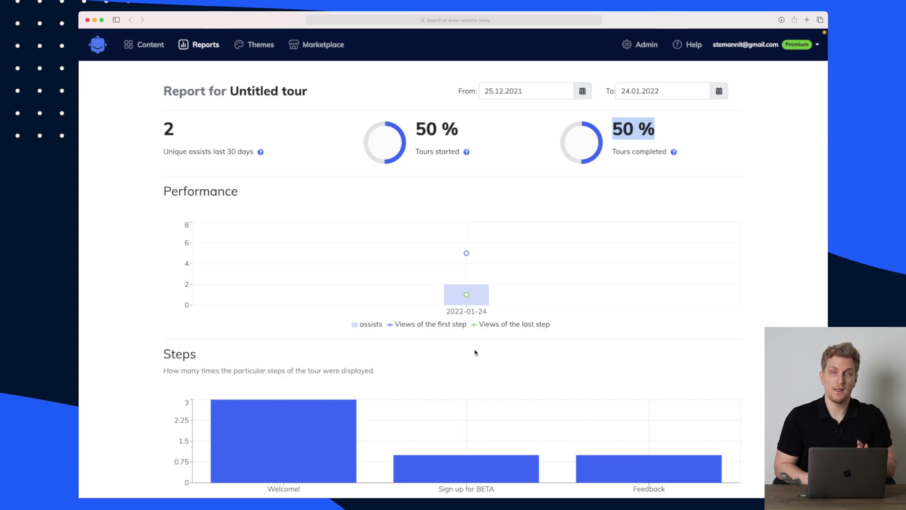
# Browse the Marketplace partner app cards, then go back to the Tours list via Content.
pyautogui.click(324, 45)
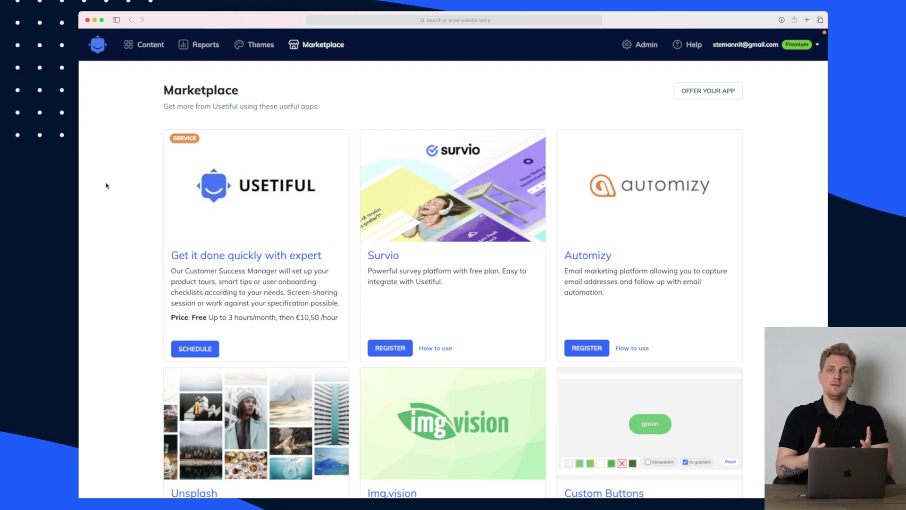
pyautogui.scroll(-2, 106, 186)
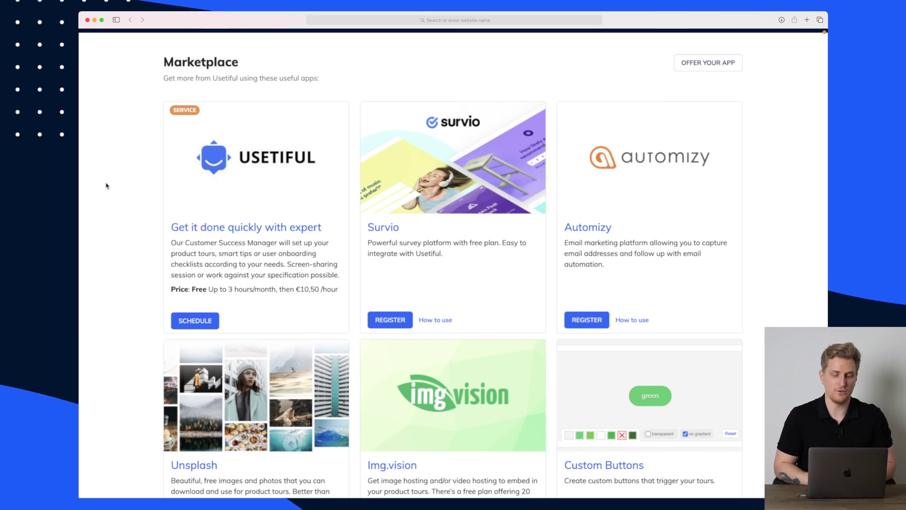
pyautogui.scroll(-2, 107, 186)
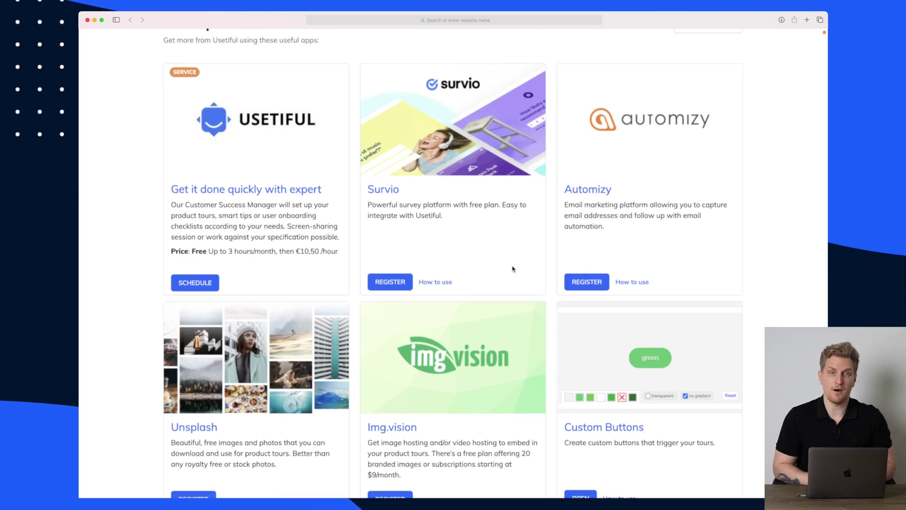
pyautogui.scroll(-1, 455, 107)
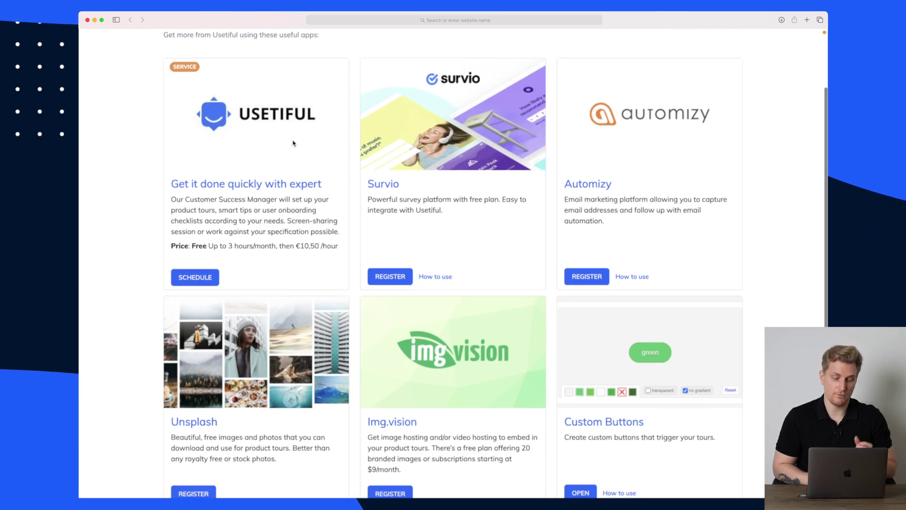
pyautogui.scroll(-3, 295, 142)
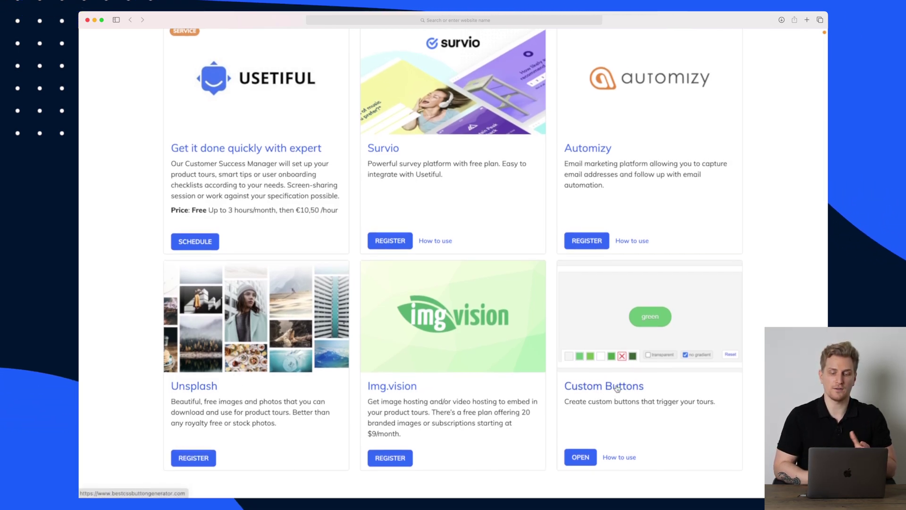
pyautogui.scroll(3, 617, 387)
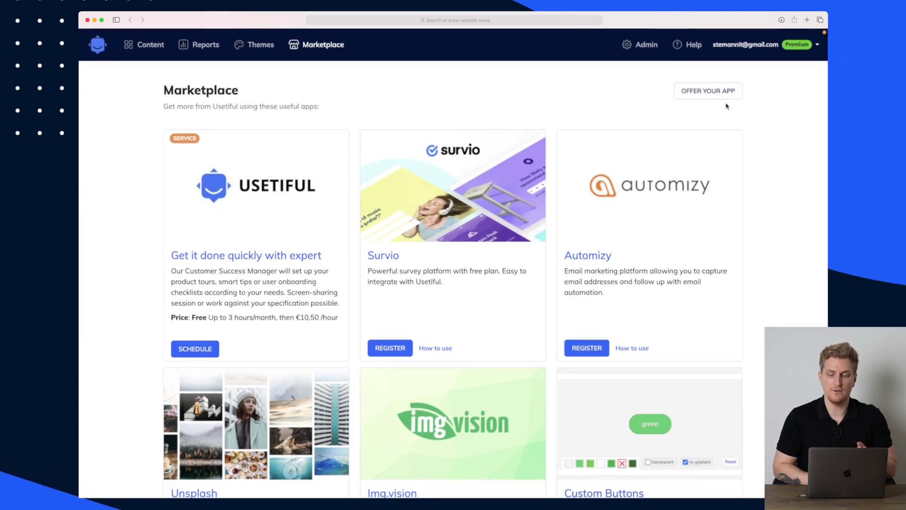
pyautogui.click(717, 91)
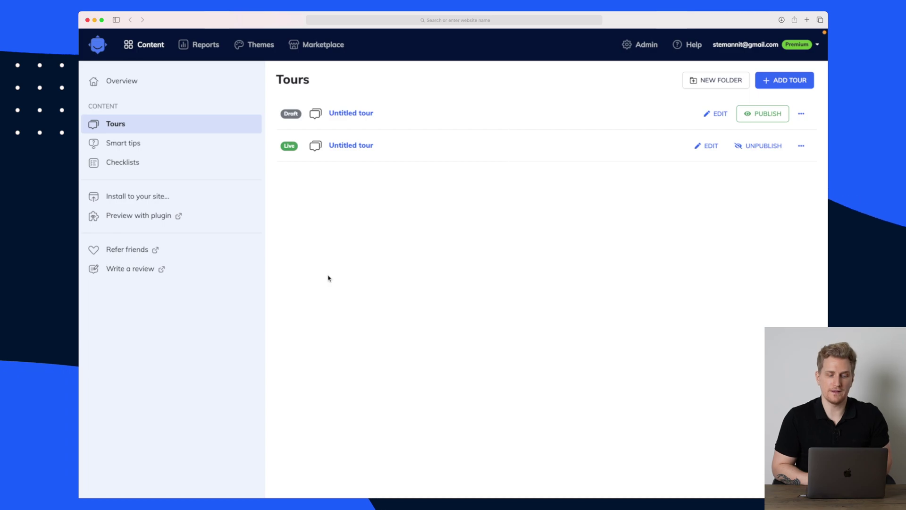
# Add cross-device user identification and trial-users segmentation tags to the install script.
pyautogui.click(155, 197)
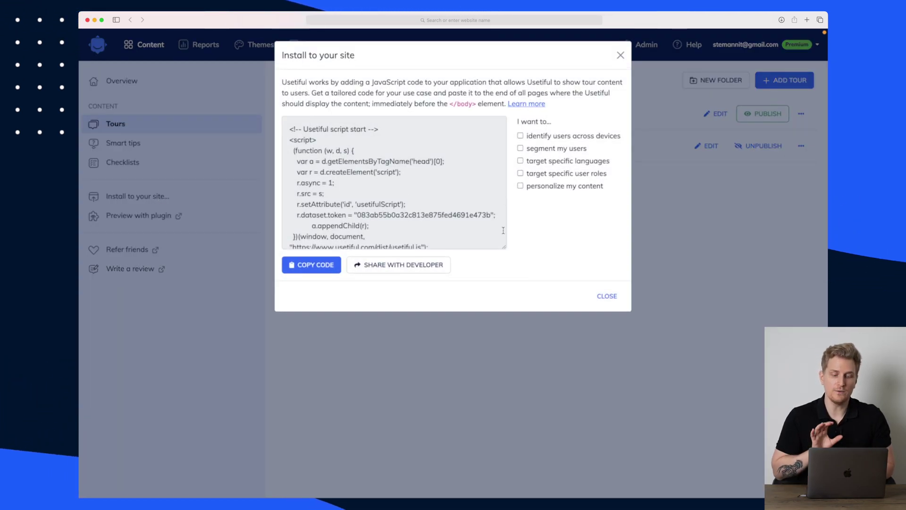
pyautogui.click(568, 139)
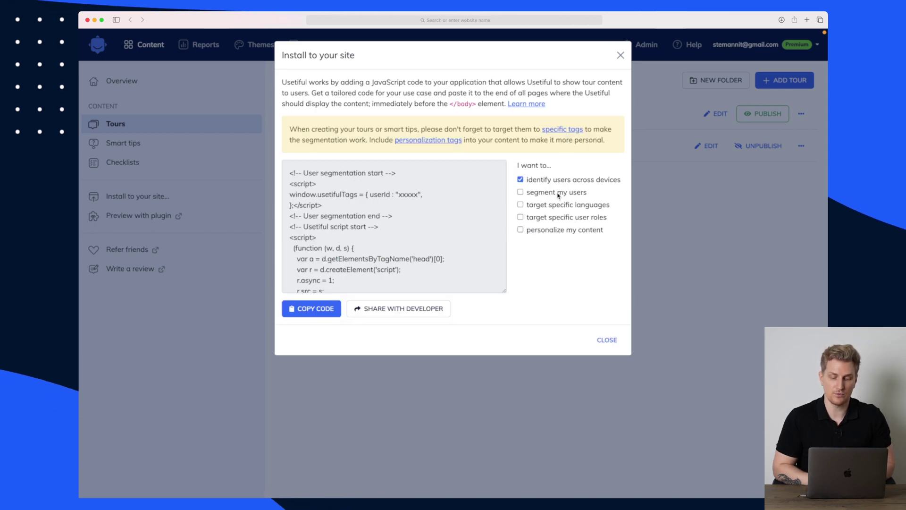
pyautogui.doubleClick(403, 193)
pyautogui.click(571, 194)
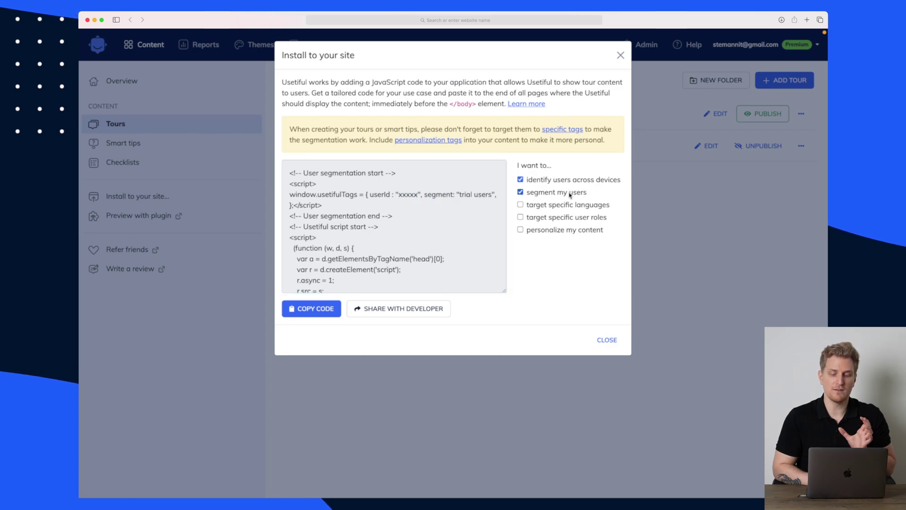
pyautogui.moveTo(461, 193); pyautogui.dragTo(491, 194)
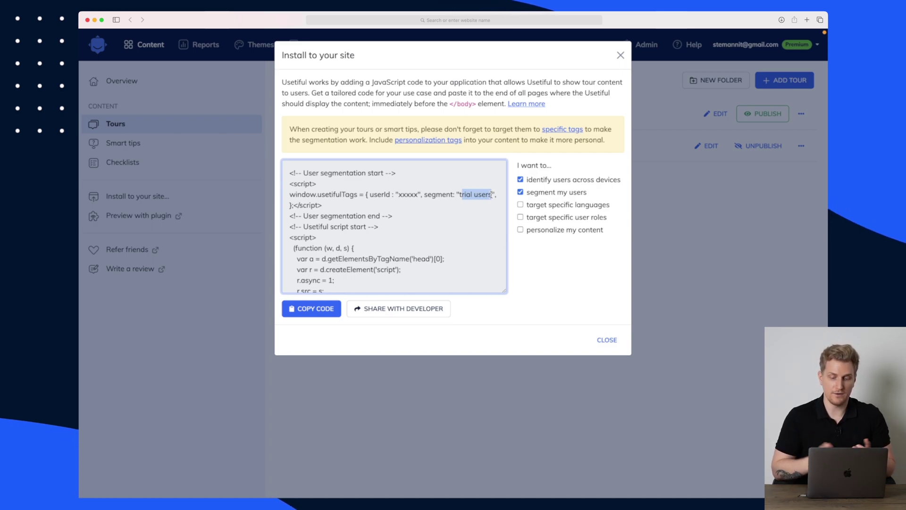
# Add language, user role and first-name personalization tags, then copy the generated script.
pyautogui.click(554, 206)
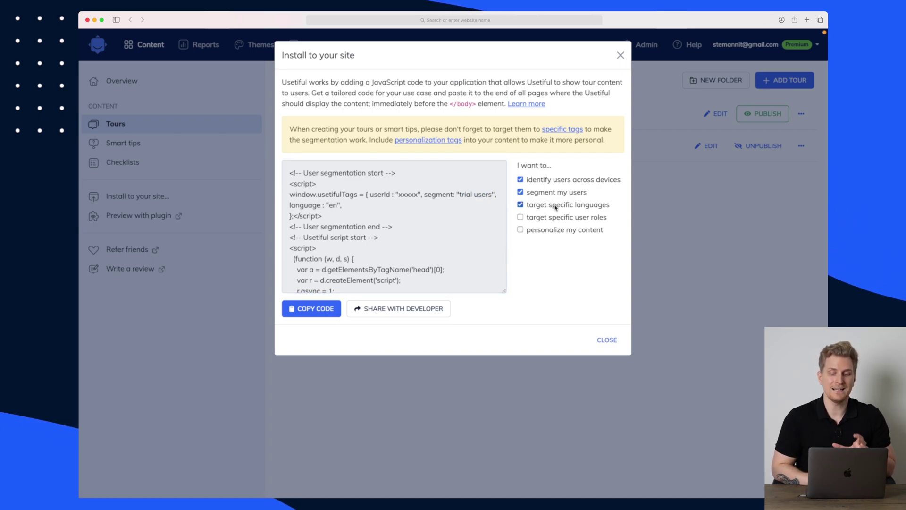
pyautogui.click(556, 218)
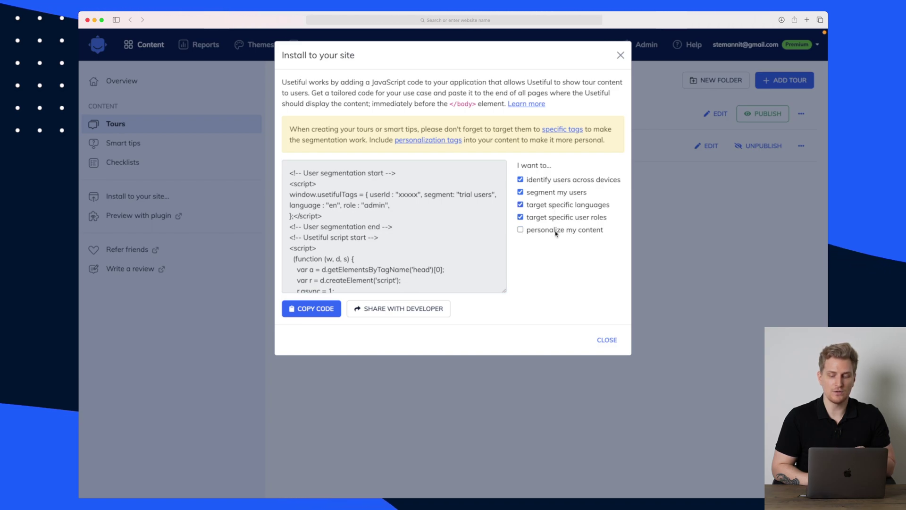
pyautogui.click(555, 232)
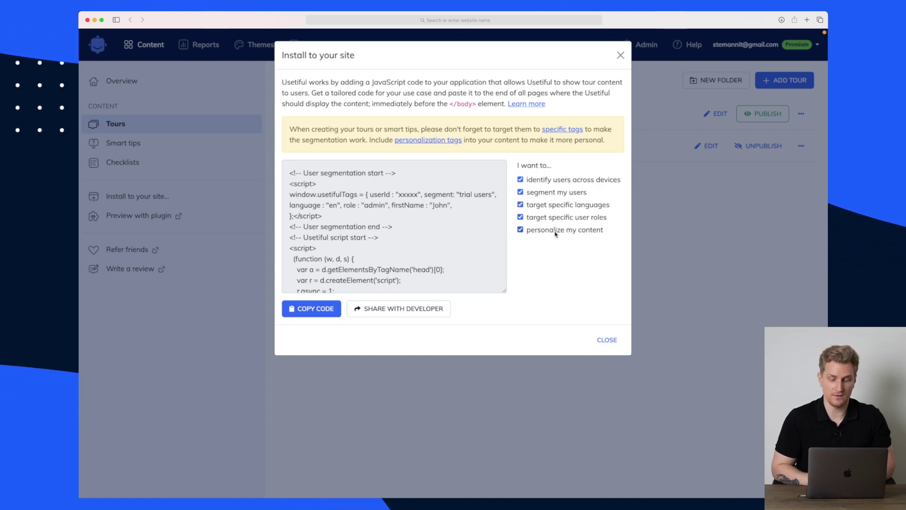
pyautogui.moveTo(433, 205); pyautogui.dragTo(446, 206)
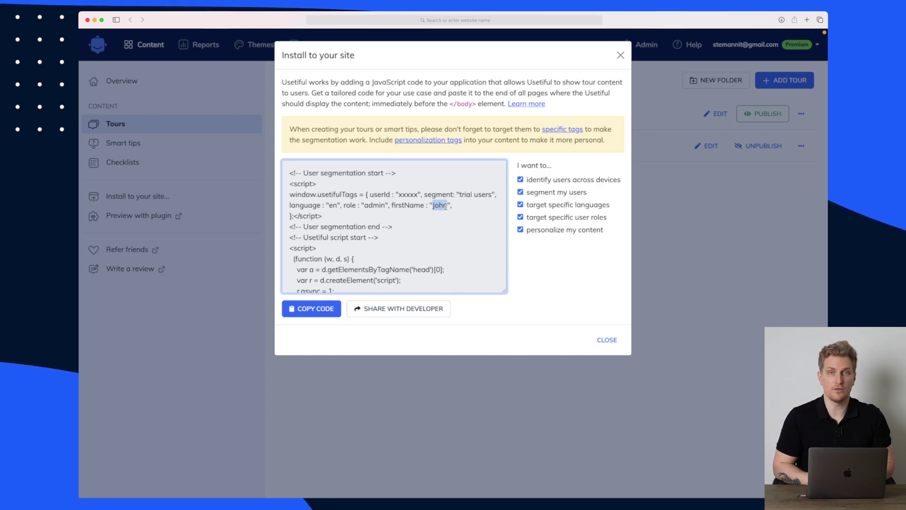
pyautogui.scroll(-2, 401, 235)
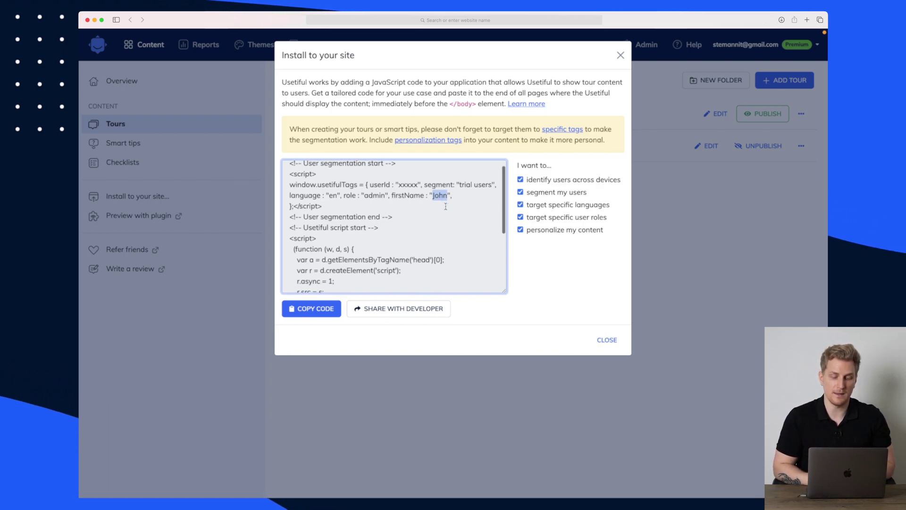
pyautogui.scroll(-8, 401, 235)
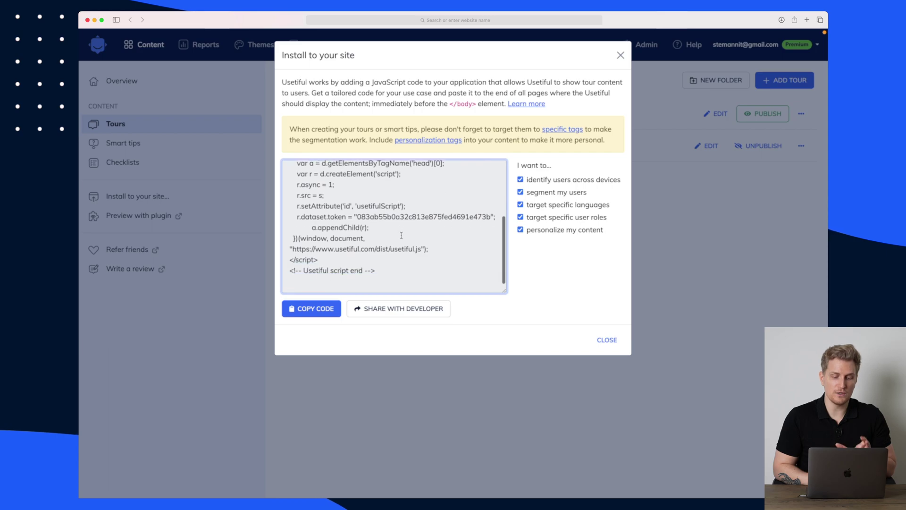
pyautogui.click(311, 313)
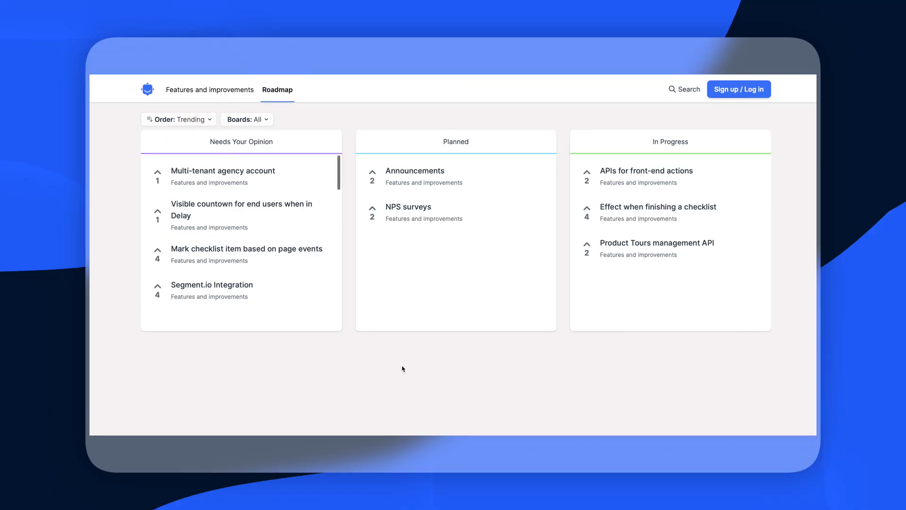
pyautogui.scroll(-3, 330, 299)
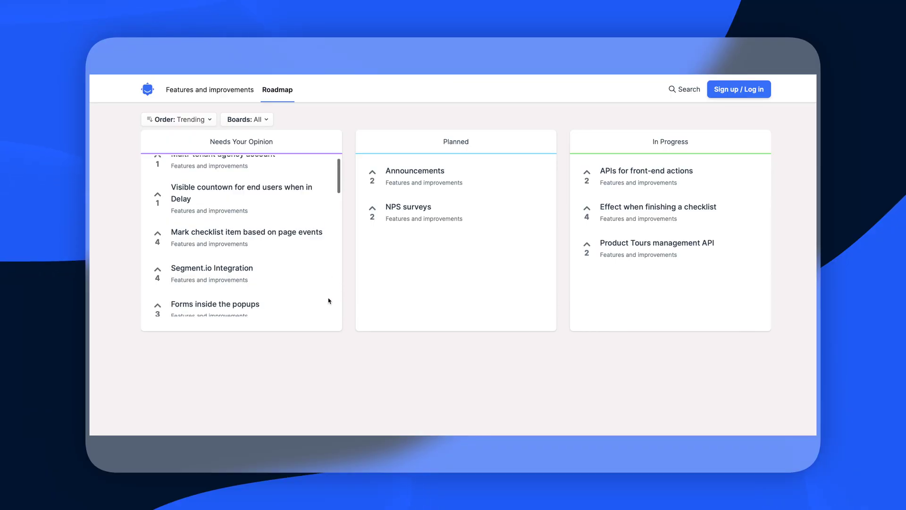
pyautogui.scroll(-5, 329, 301)
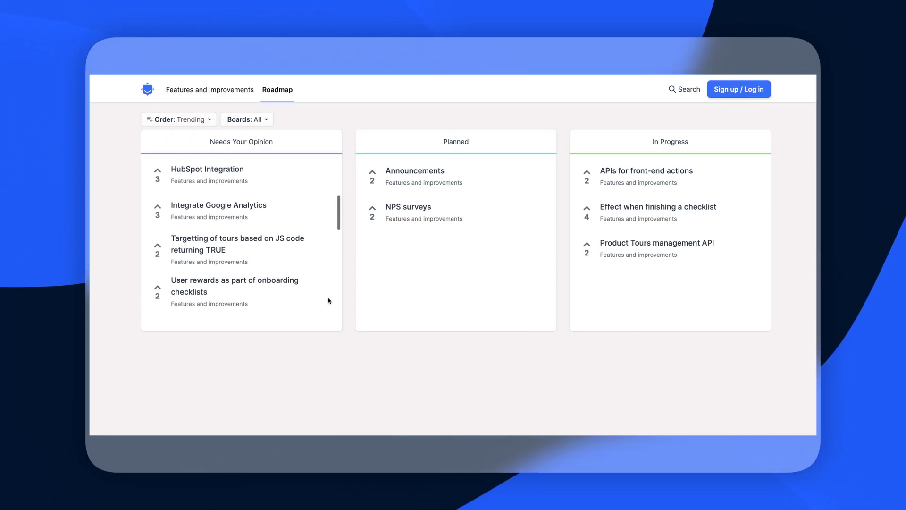
pyautogui.scroll(-4, 329, 300)
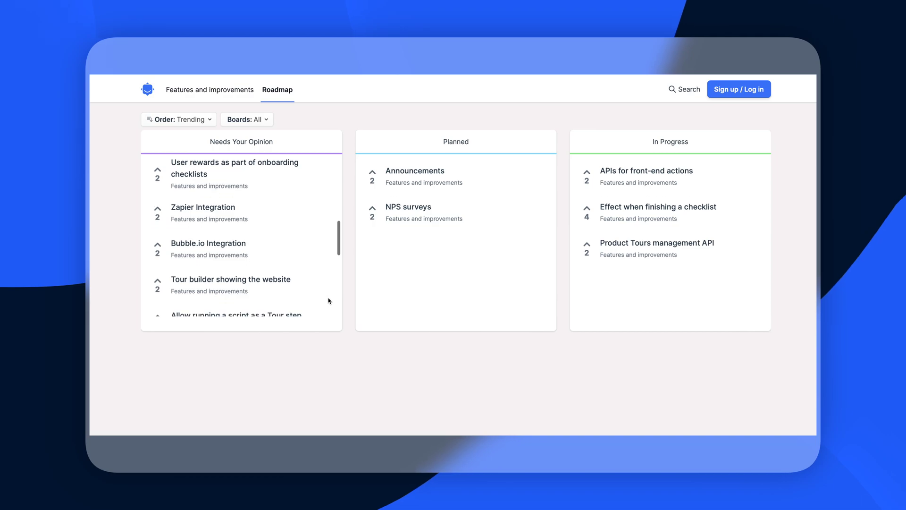
pyautogui.scroll(-4, 329, 300)
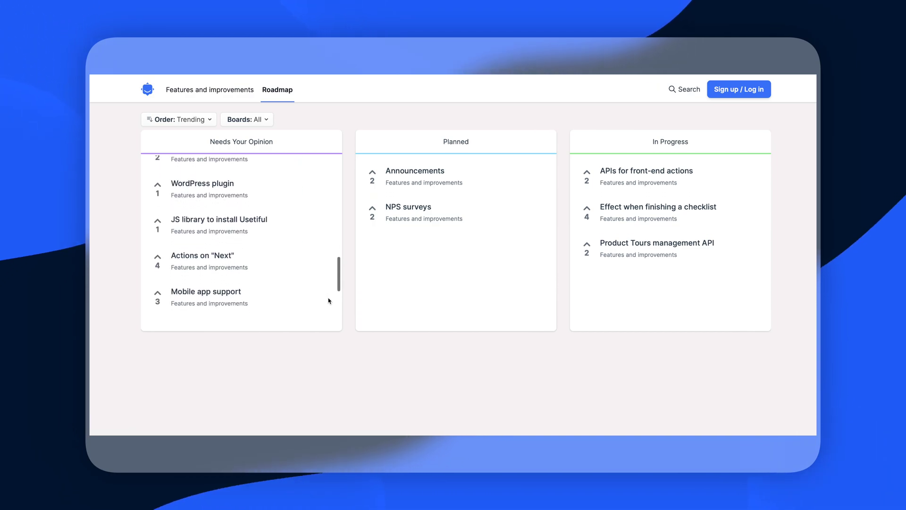
pyautogui.scroll(-3, 328, 301)
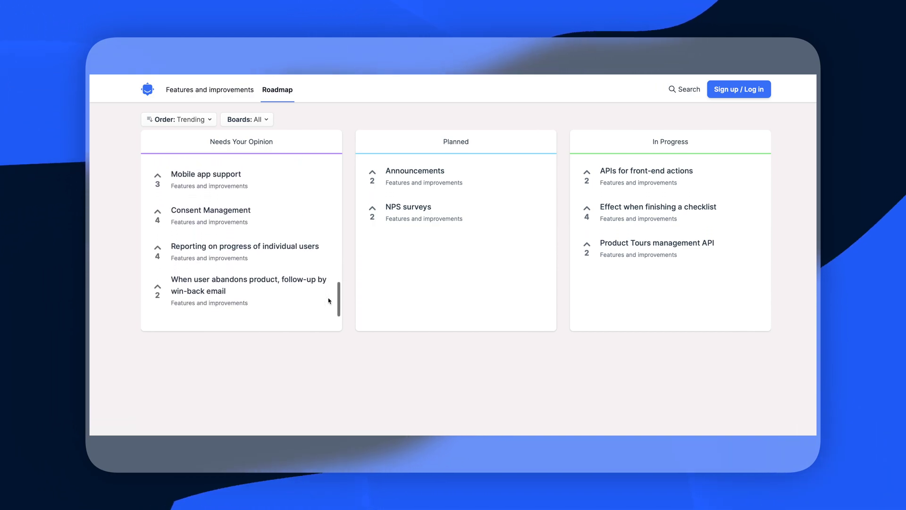